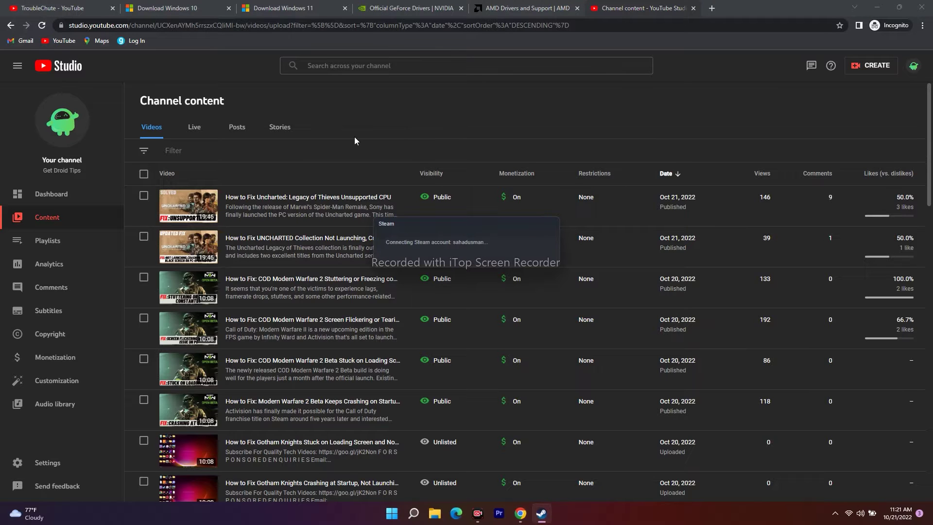
Minimize the browser and the Steam client, and dismiss the Steam News pop-up
{"action": "left_click", "coordinate": [878, 7]}
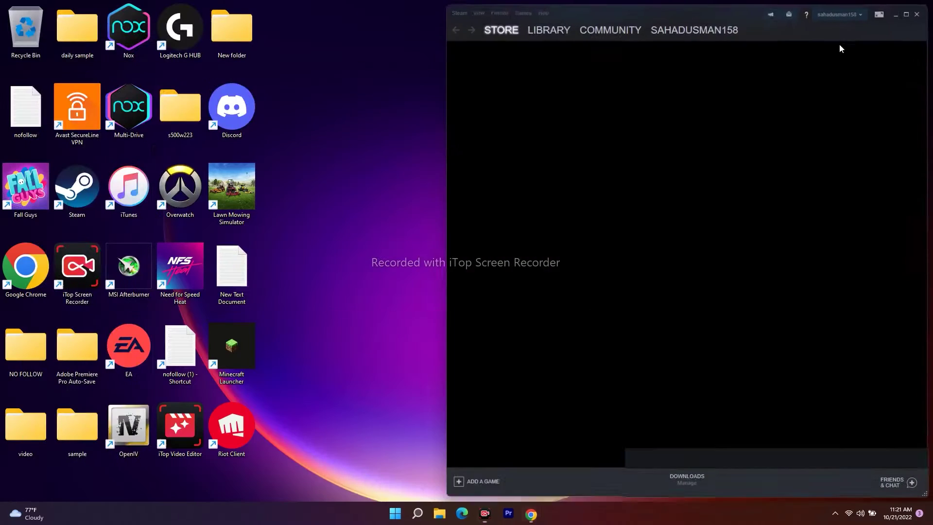
{"action": "left_click", "coordinate": [902, 10]}
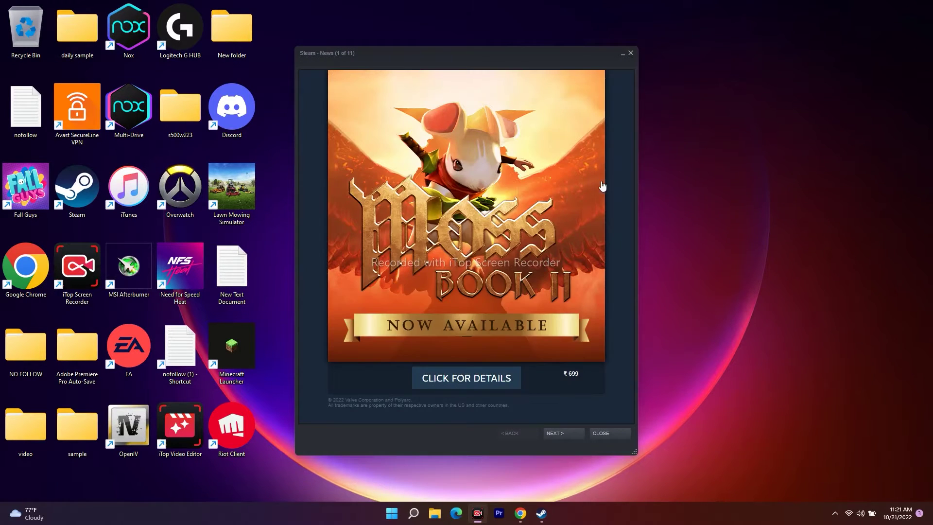
{"action": "left_click", "coordinate": [630, 53]}
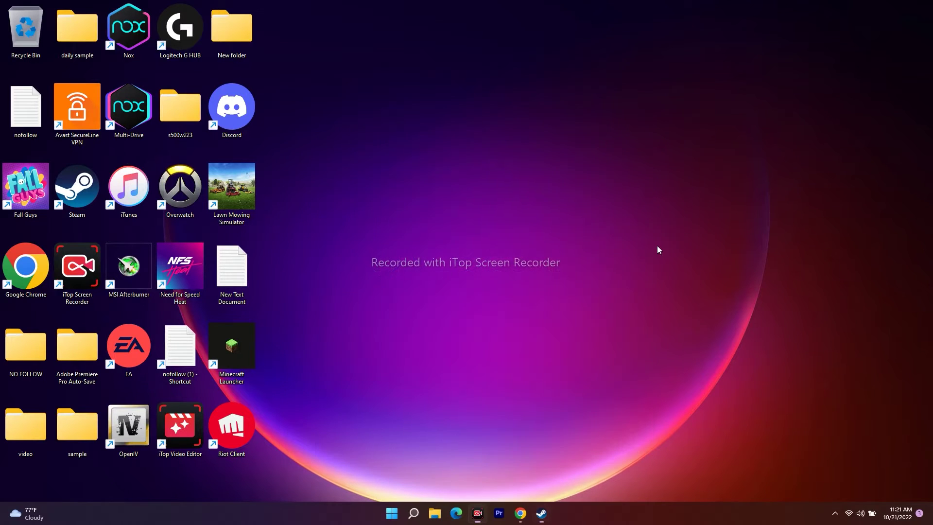
Bring up the Start menu's power options and close them without restarting
{"action": "left_click", "coordinate": [398, 516]}
{"action": "left_click", "coordinate": [588, 481]}
{"action": "left_click", "coordinate": [689, 417]}
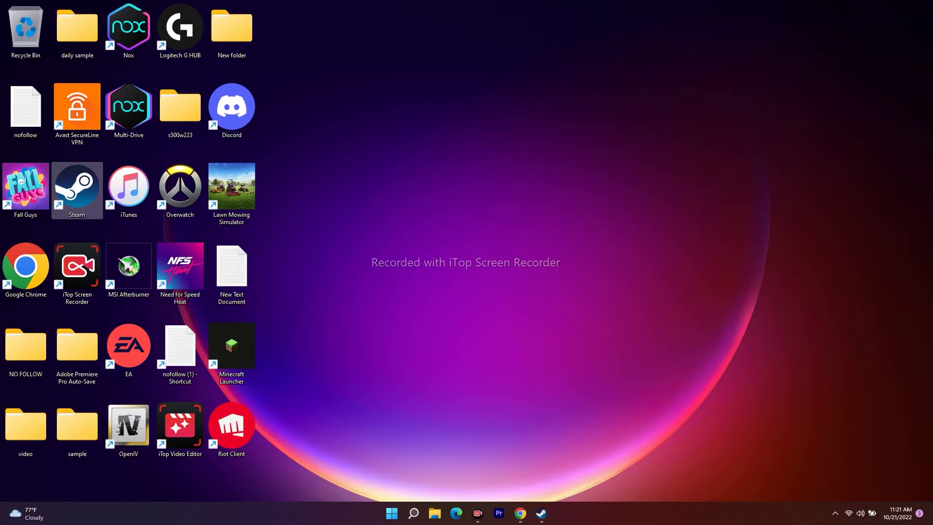
Search Windows for 'steam' and open the folder containing its shortcut
{"action": "left_click", "coordinate": [413, 513]}
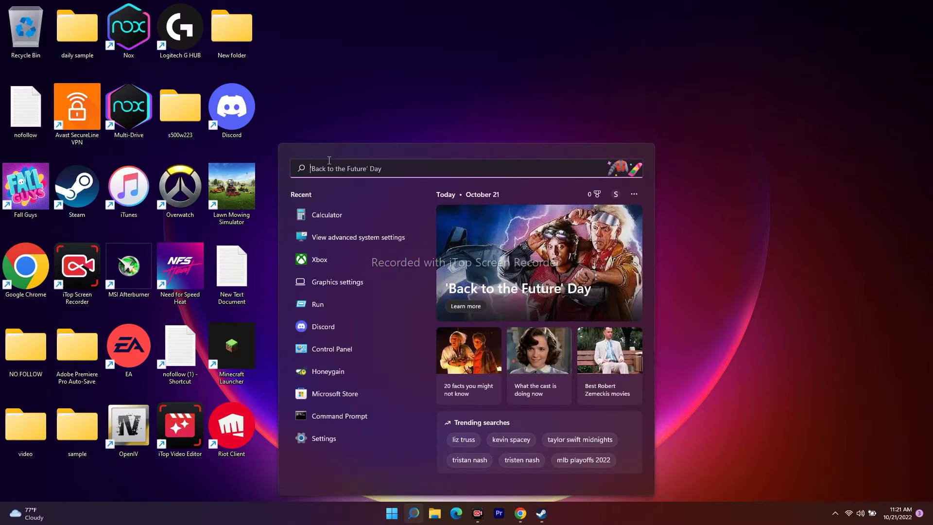
{"action": "type", "text": "steam"}
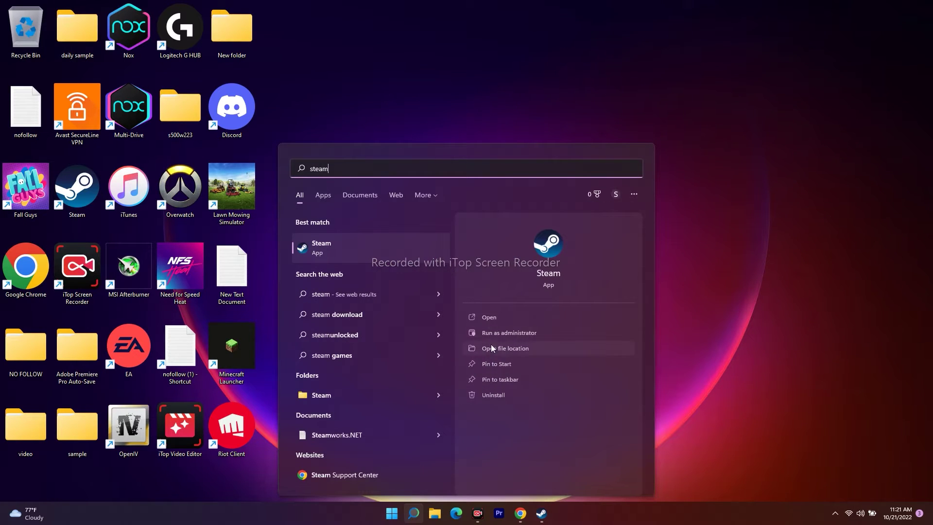
{"action": "left_click", "coordinate": [502, 348]}
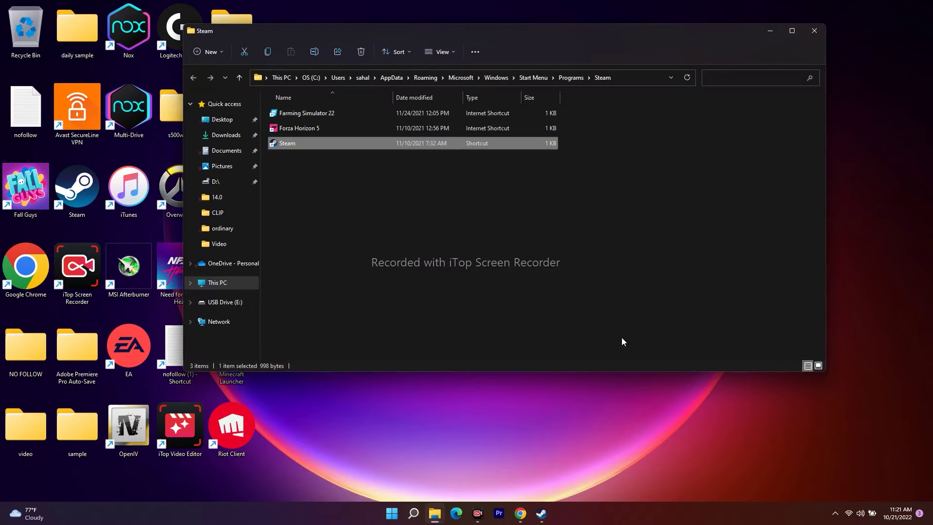
Open the Steam shortcut's Properties dialog through Show more options and reposition it
{"action": "right_click", "coordinate": [291, 144]}
{"action": "left_click", "coordinate": [330, 324]}
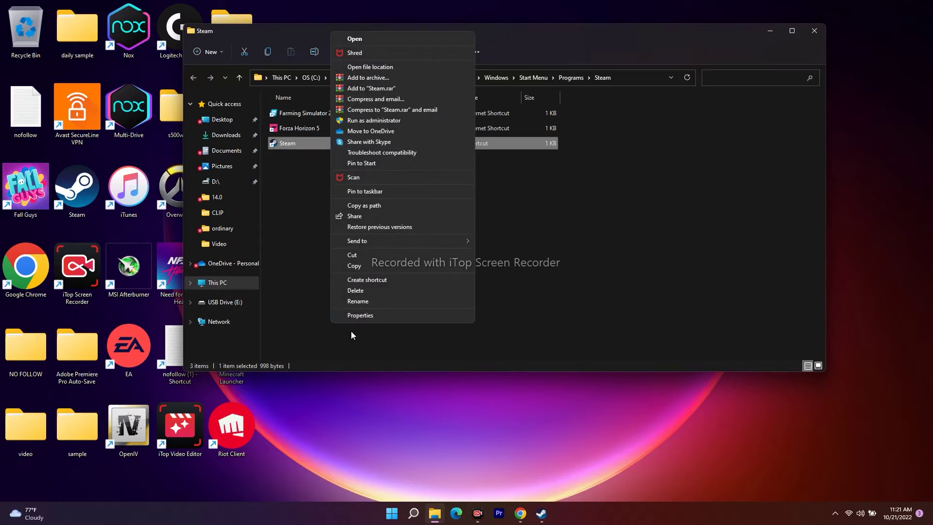
{"action": "left_click", "coordinate": [366, 316]}
{"action": "left_click_drag", "start_coordinate": [399, 157], "coordinate": [474, 60]}
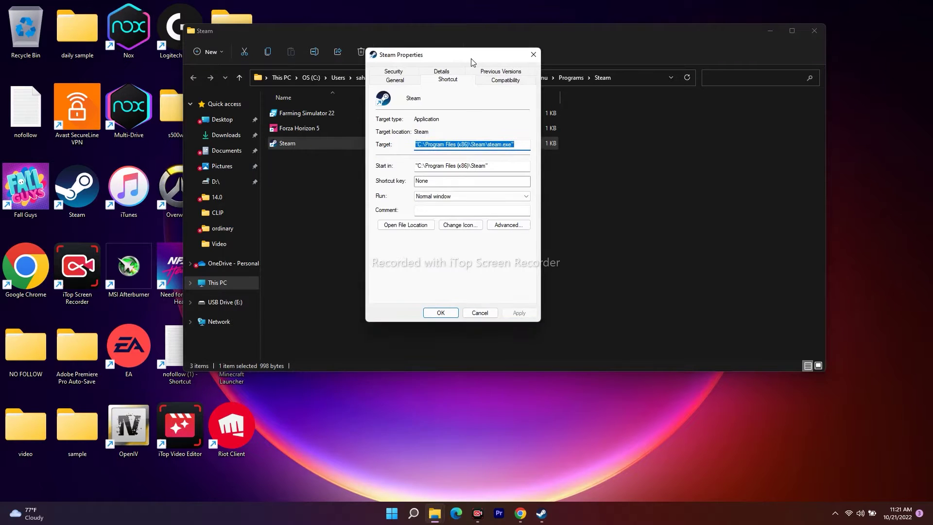
Toggle the Steam shortcut's compatibility mode on and off, cancel the dialog, and minimize Explorer
{"action": "left_click", "coordinate": [506, 81]}
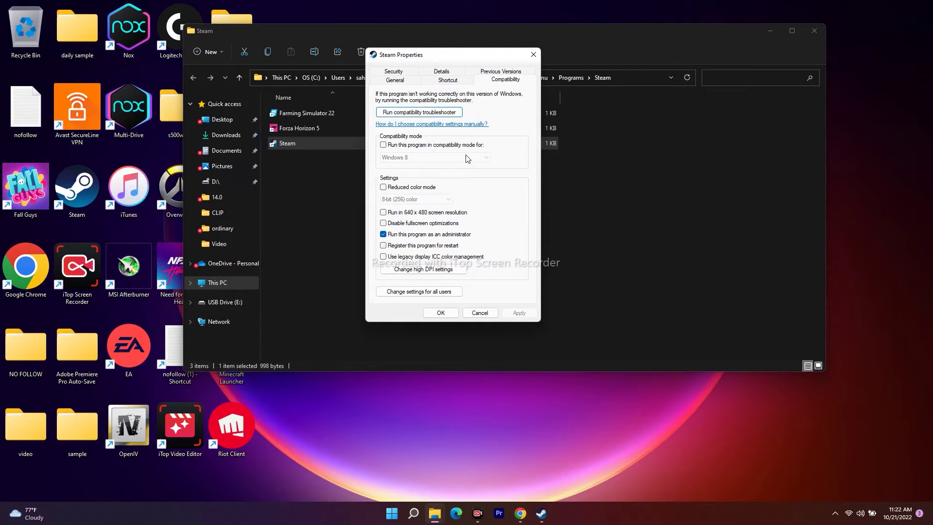
{"action": "left_click", "coordinate": [384, 145]}
{"action": "left_click", "coordinate": [383, 146]}
{"action": "left_click", "coordinate": [535, 55]}
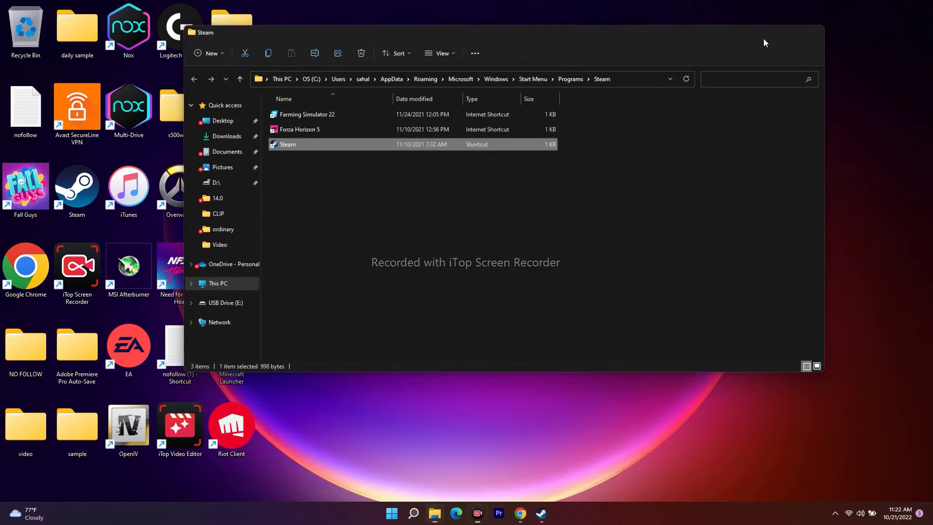
{"action": "left_click", "coordinate": [768, 31]}
Reopen Steam from the taskbar, maximize its window, and switch to the Library
{"action": "left_click", "coordinate": [547, 512]}
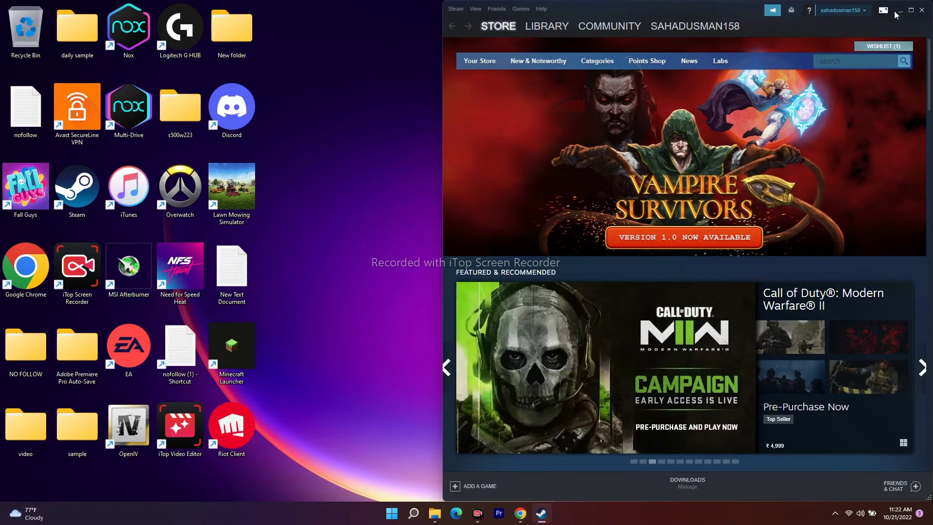
{"action": "left_click", "coordinate": [900, 10]}
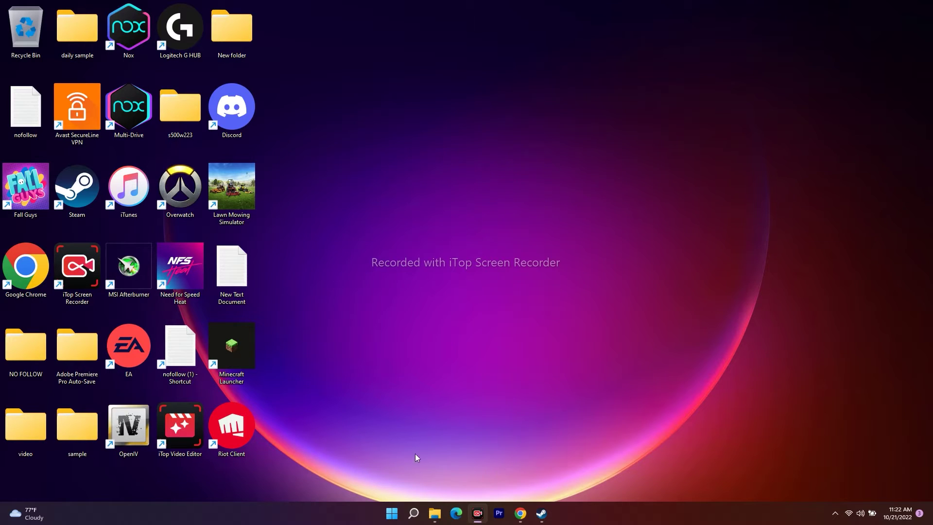
{"action": "left_click", "coordinate": [542, 514]}
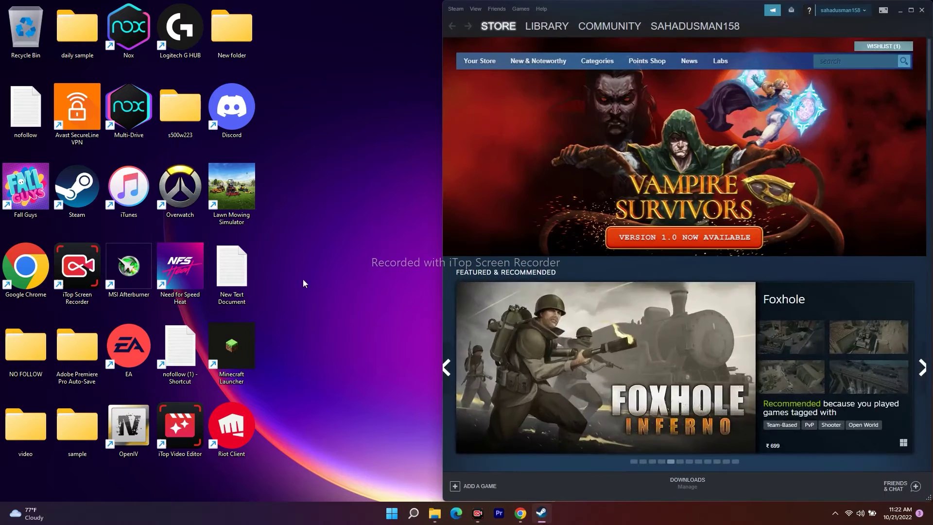
{"action": "left_click", "coordinate": [911, 10]}
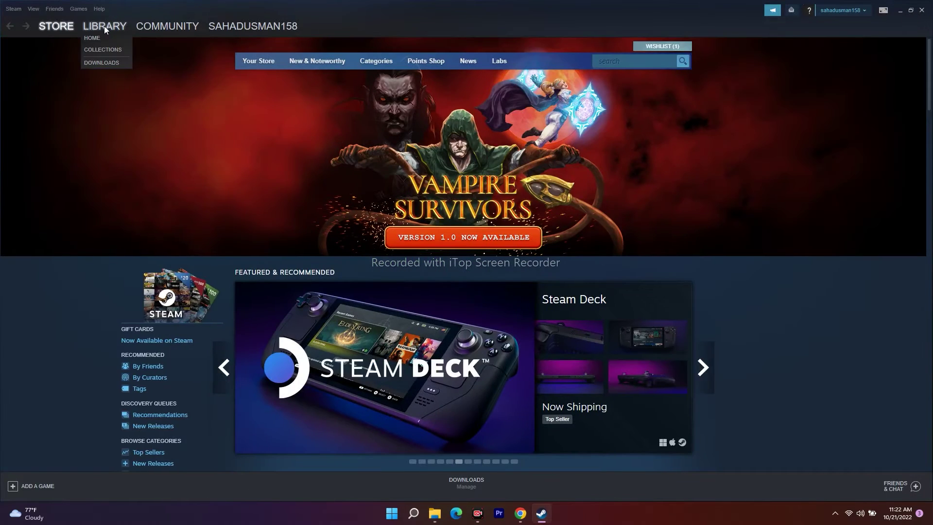
{"action": "left_click", "coordinate": [104, 26]}
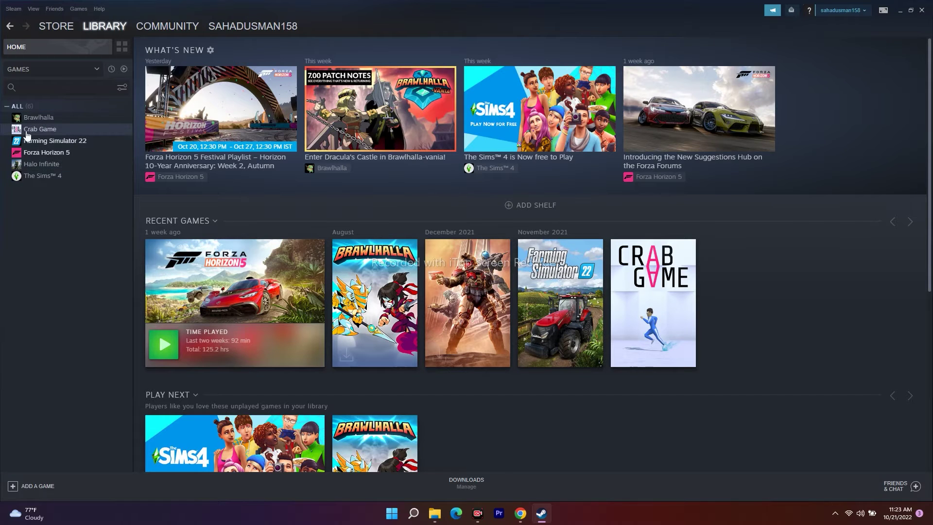
Browse Forza Horizon 5's local files from its properties and bring the ForzaHorizon5 folder forward
{"action": "right_click", "coordinate": [69, 153]}
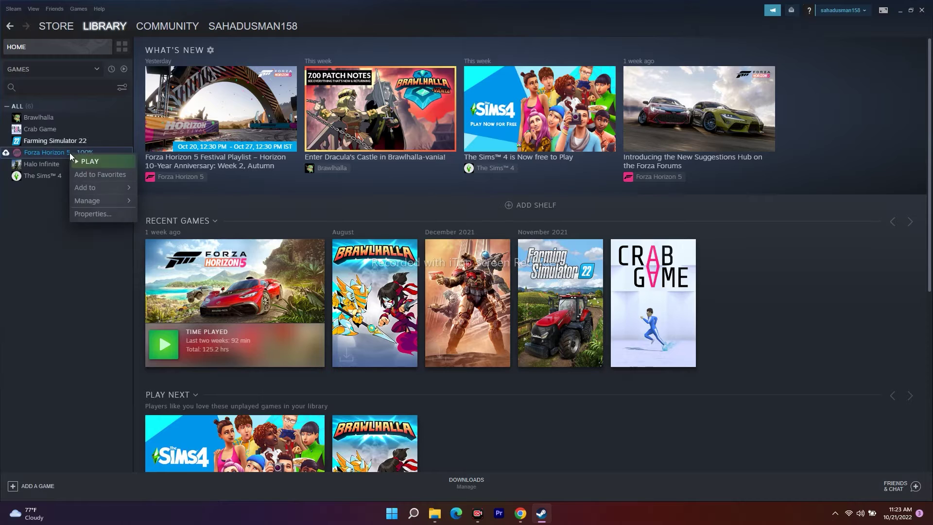
{"action": "left_click", "coordinate": [92, 214]}
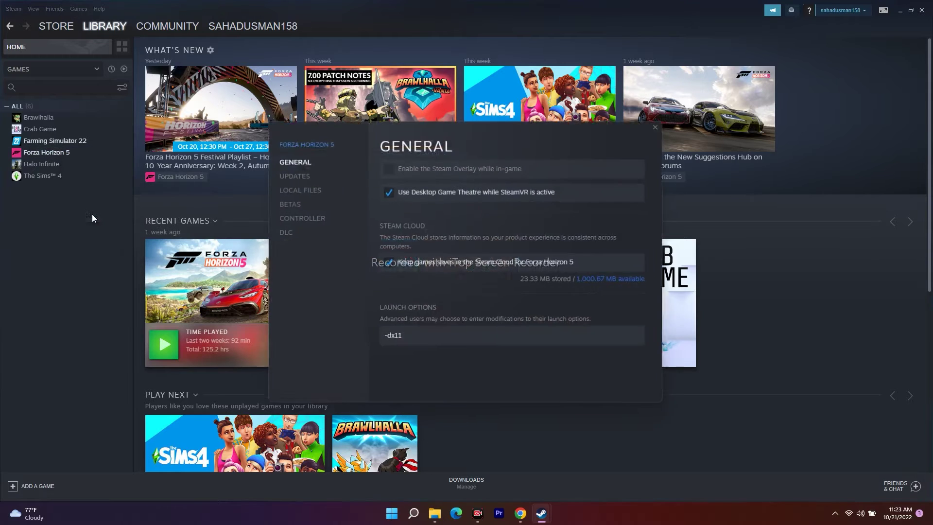
{"action": "left_click", "coordinate": [313, 190]}
{"action": "left_click", "coordinate": [602, 169]}
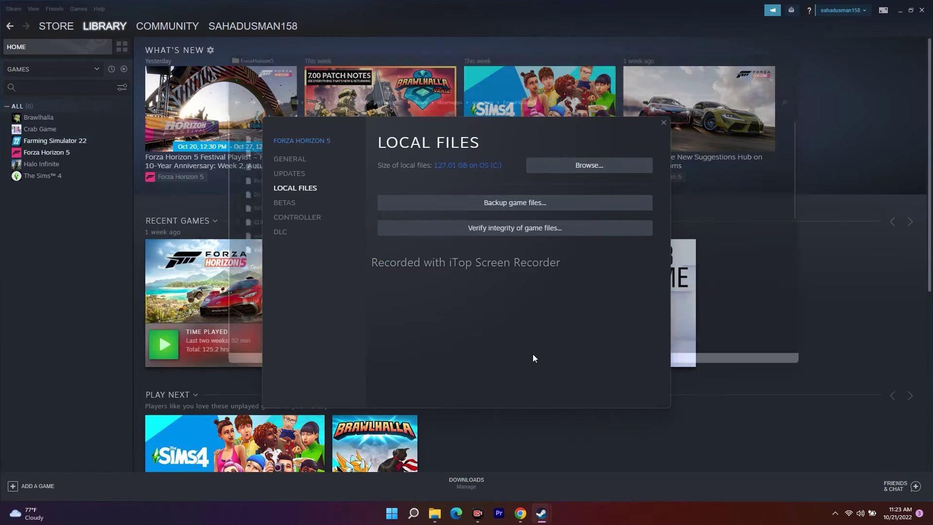
{"action": "left_click", "coordinate": [664, 122]}
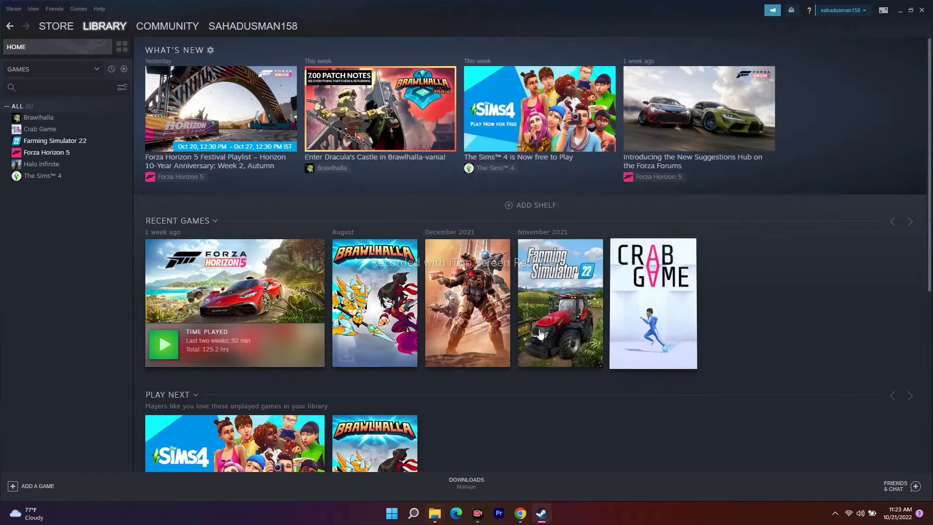
{"action": "mouse_move", "coordinate": [434, 513]}
{"action": "left_click", "coordinate": [487, 437]}
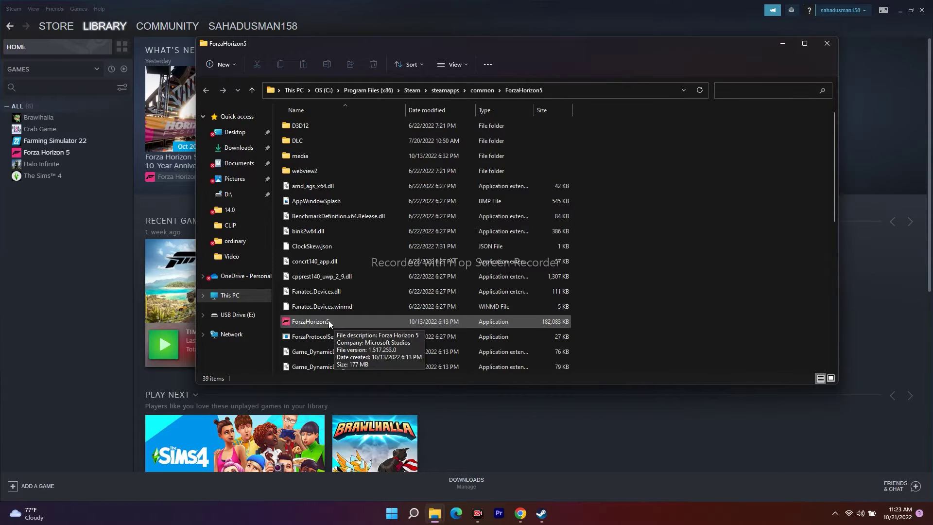
Open the ForzaHorizon5 folder's properties and check its advanced attributes without changes
{"action": "right_click", "coordinate": [367, 322]}
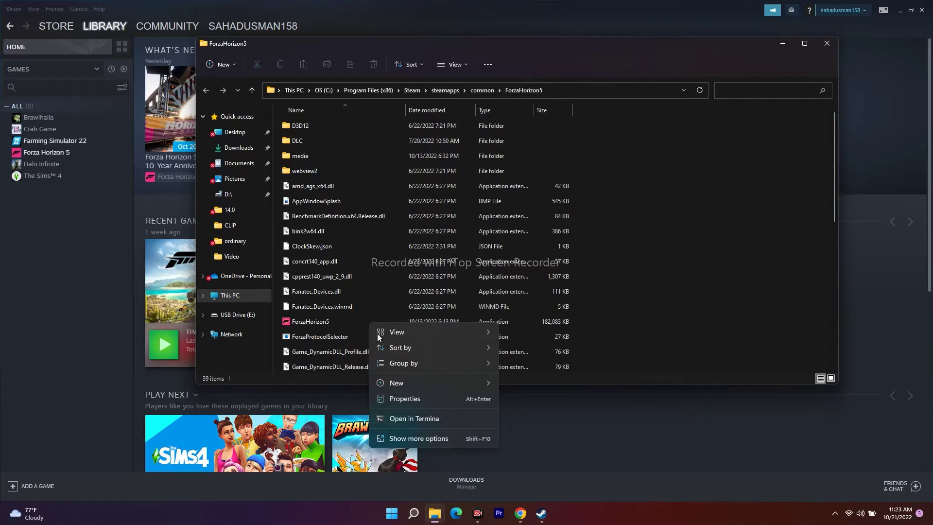
{"action": "left_click", "coordinate": [402, 439]}
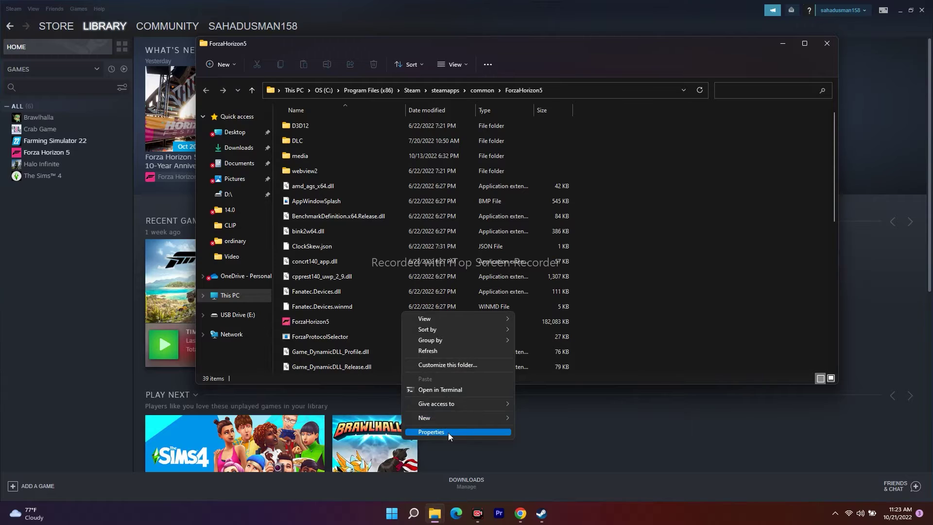
{"action": "left_click", "coordinate": [448, 432]}
{"action": "left_click_drag", "start_coordinate": [301, 112], "coordinate": [461, 79]}
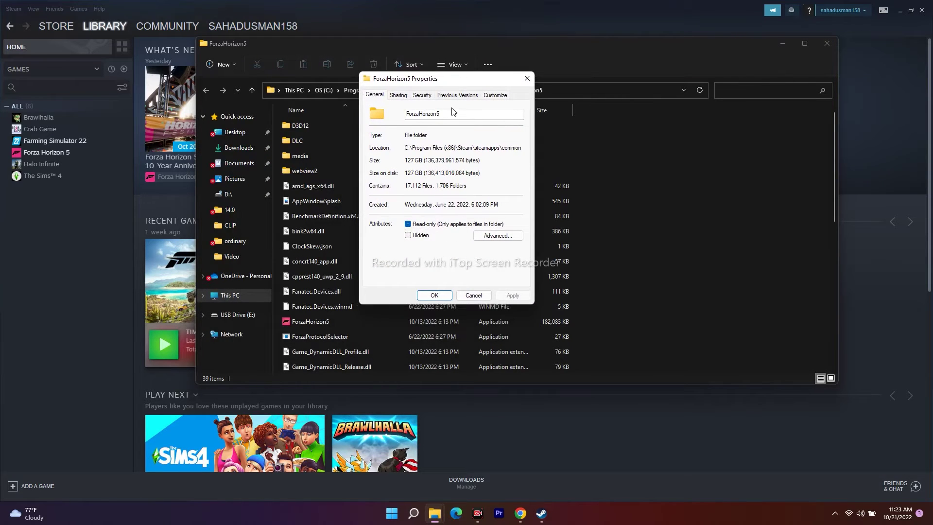
{"action": "left_click", "coordinate": [496, 236]}
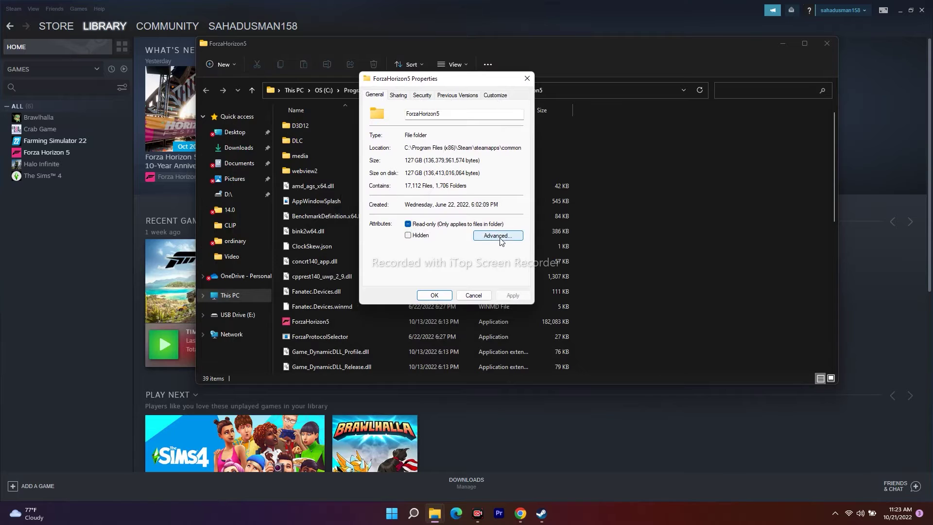
{"action": "left_click", "coordinate": [530, 249]}
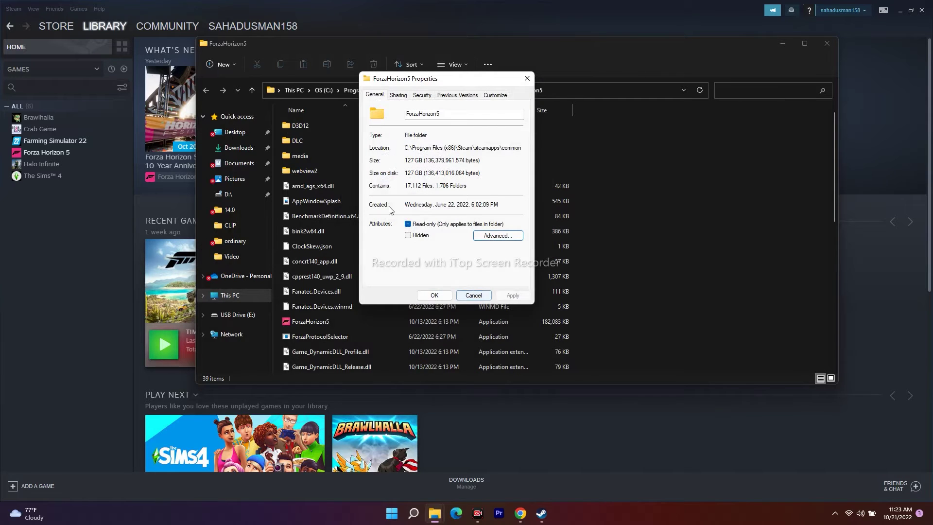
Review the Sharing, Security, Previous Versions and Customize tabs, close the folder, and minimise Steam
{"action": "left_click", "coordinate": [399, 96]}
{"action": "left_click", "coordinate": [421, 95]}
{"action": "left_click", "coordinate": [456, 96]}
{"action": "left_click", "coordinate": [495, 95]}
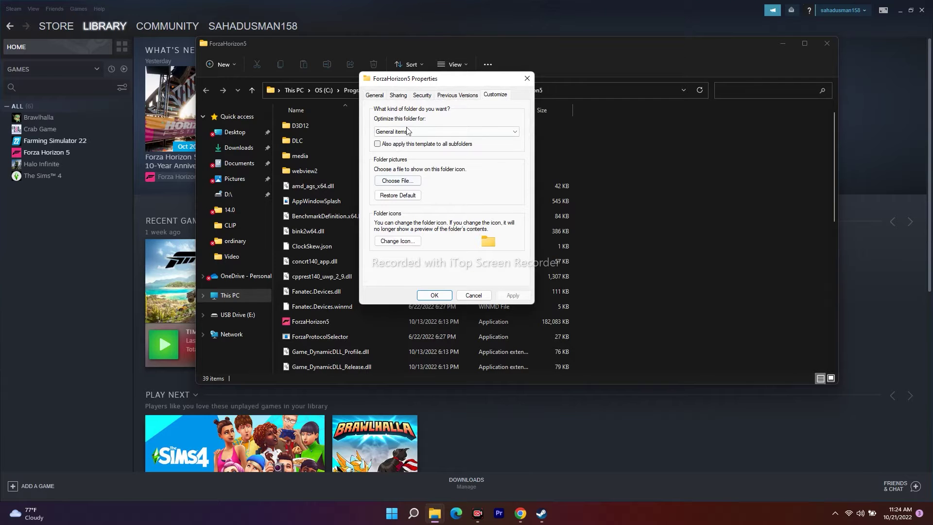
{"action": "left_click", "coordinate": [528, 78]}
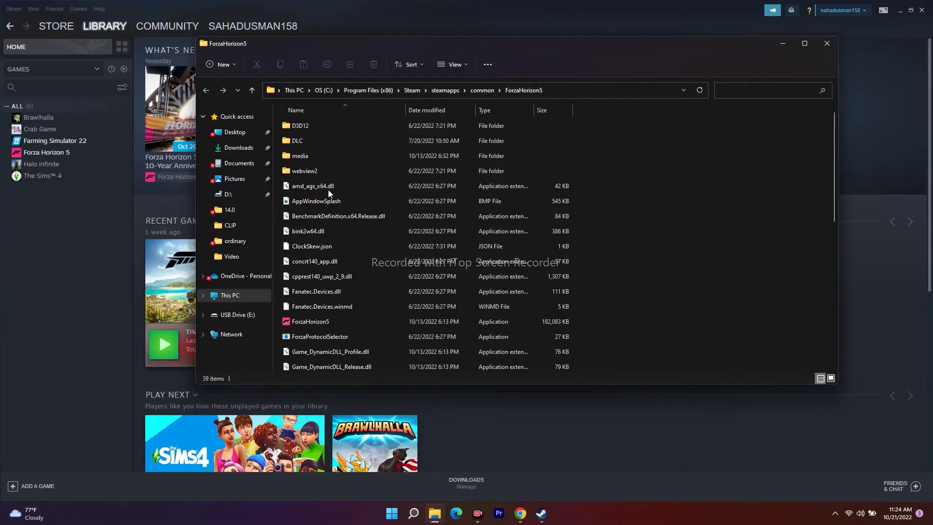
{"action": "left_click", "coordinate": [824, 45]}
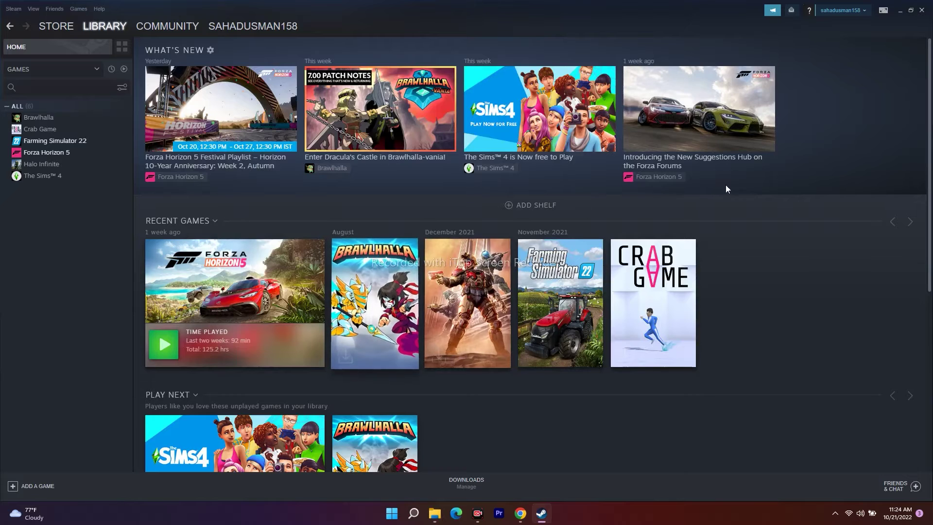
{"action": "left_click", "coordinate": [899, 10]}
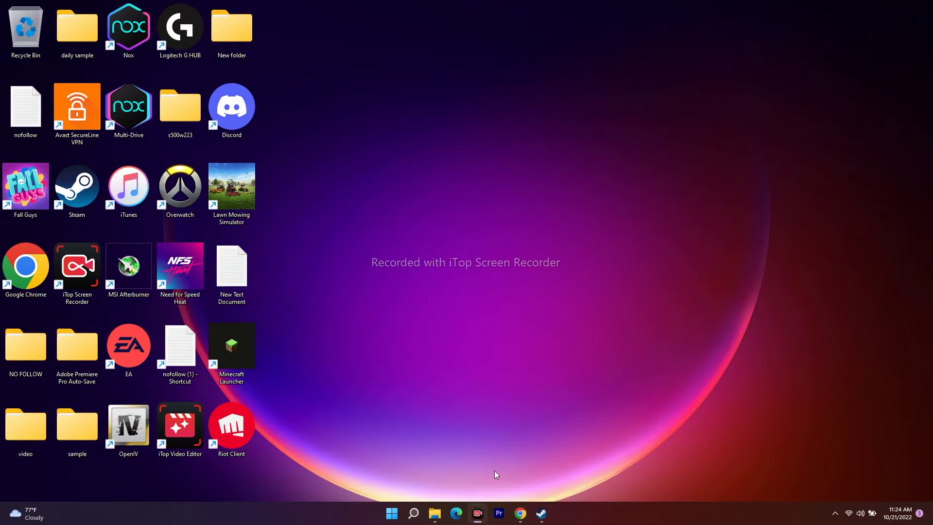
Open the recent Steam entry's file location from Search and bring up the shortcut's properties
{"action": "left_click", "coordinate": [414, 513]}
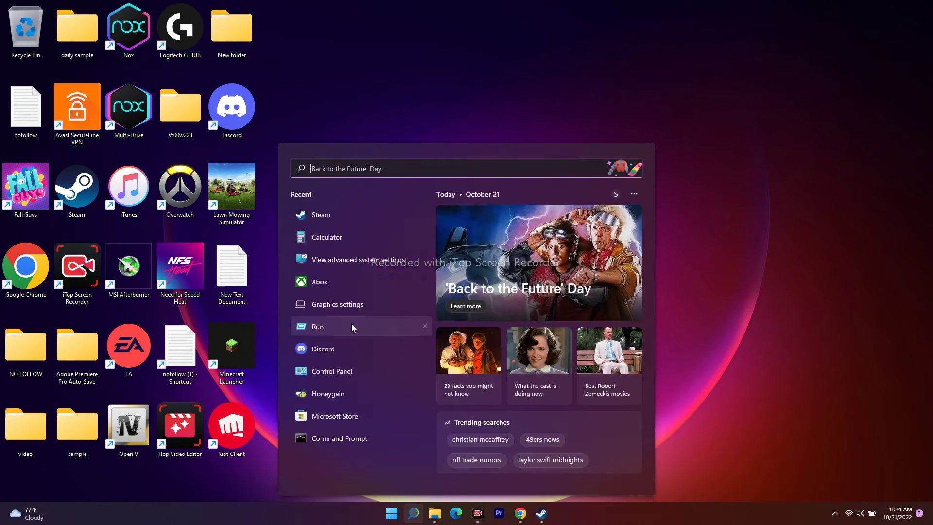
{"action": "right_click", "coordinate": [334, 216]}
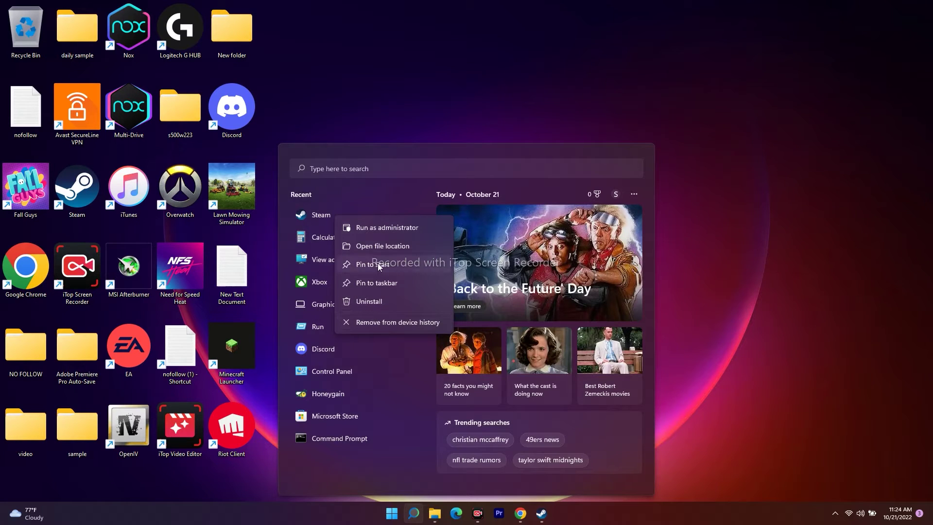
{"action": "left_click", "coordinate": [378, 246]}
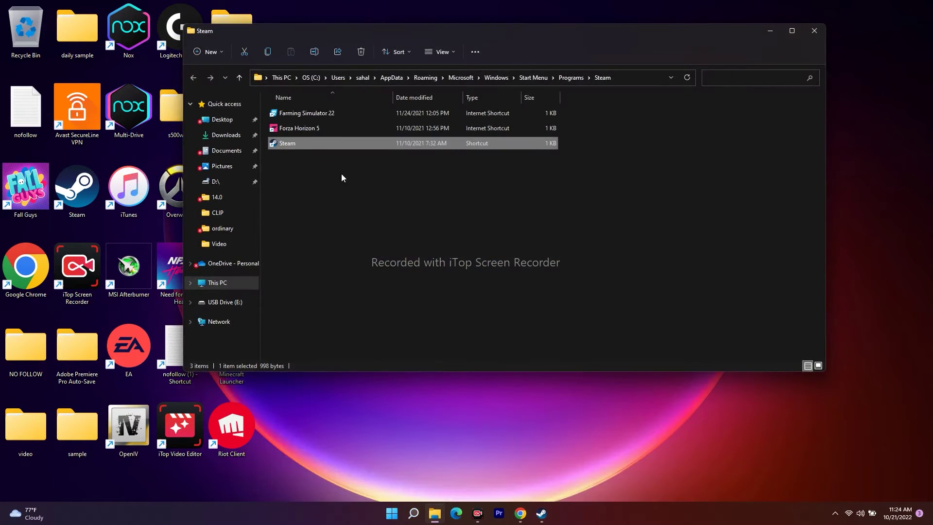
{"action": "right_click", "coordinate": [288, 145]}
{"action": "left_click", "coordinate": [317, 325]}
{"action": "left_click", "coordinate": [368, 318]}
On the Compatibility tab, toggle compatibility mode and re-enable it with Windows 8 selected
{"action": "left_click", "coordinate": [423, 180]}
{"action": "left_click_drag", "start_coordinate": [414, 155], "coordinate": [677, 49]}
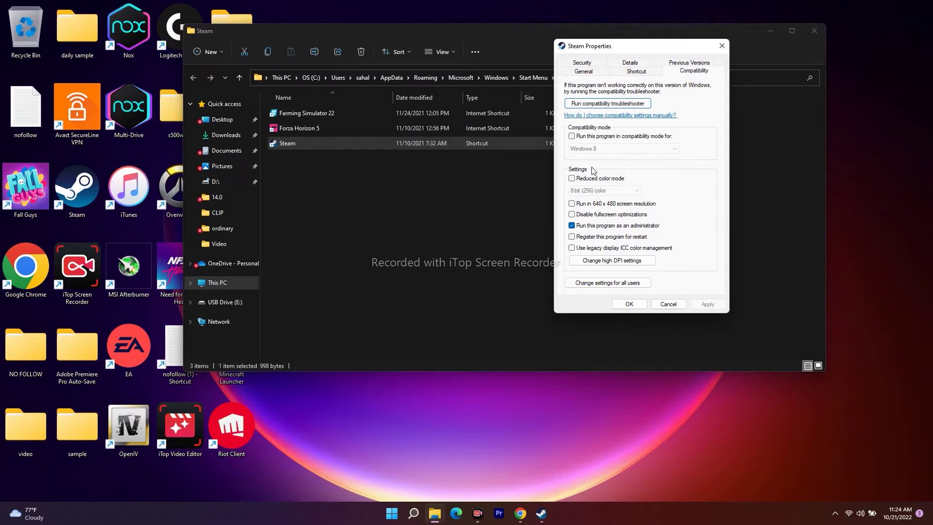
{"action": "left_click", "coordinate": [572, 136]}
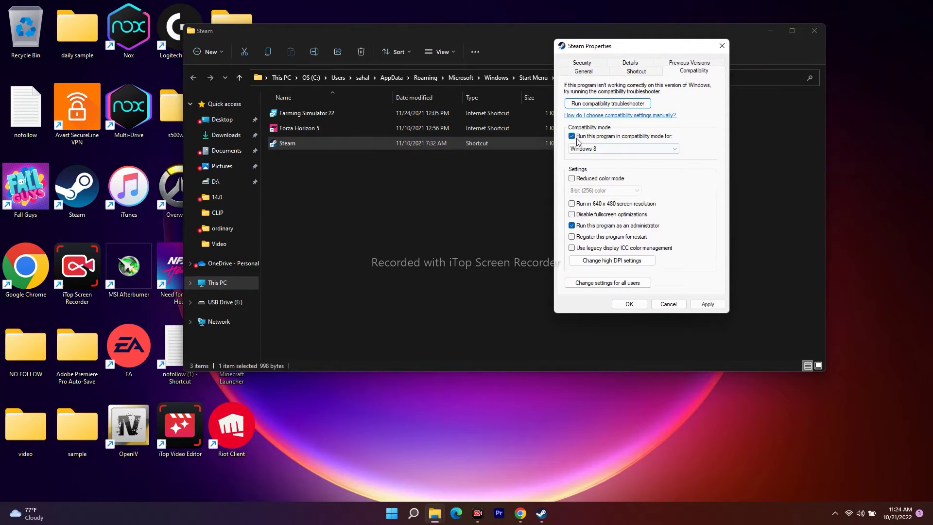
{"action": "left_click", "coordinate": [572, 137]}
{"action": "left_click", "coordinate": [576, 137]}
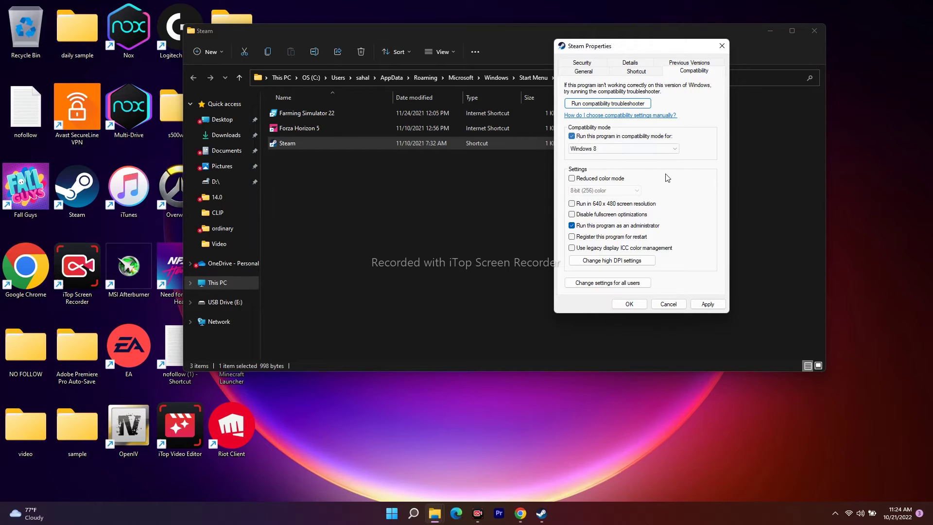
{"action": "left_click", "coordinate": [593, 151]}
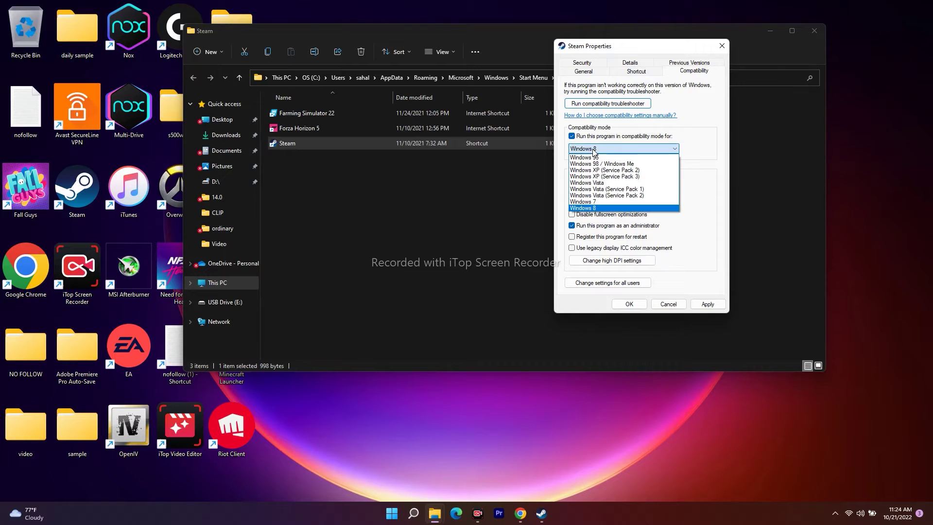
{"action": "left_click", "coordinate": [592, 150]}
{"action": "left_click", "coordinate": [592, 151]}
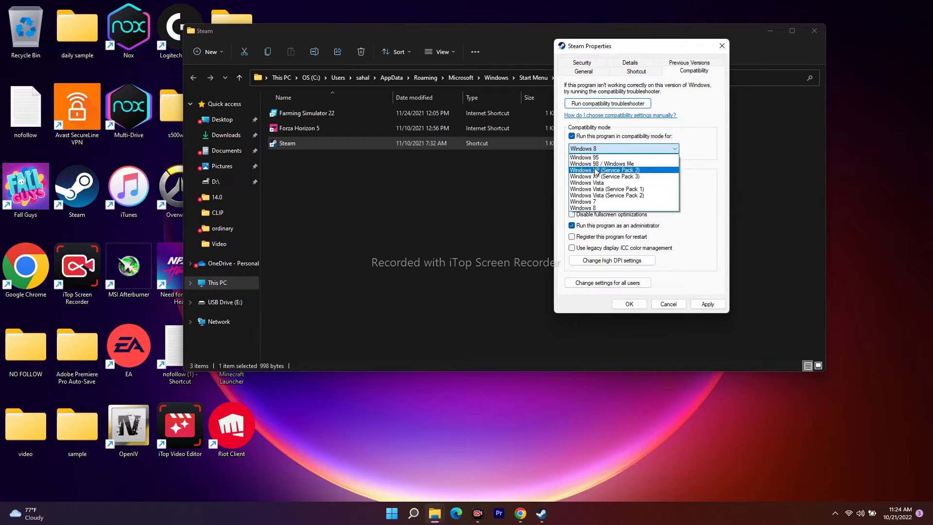
{"action": "left_click", "coordinate": [593, 151]}
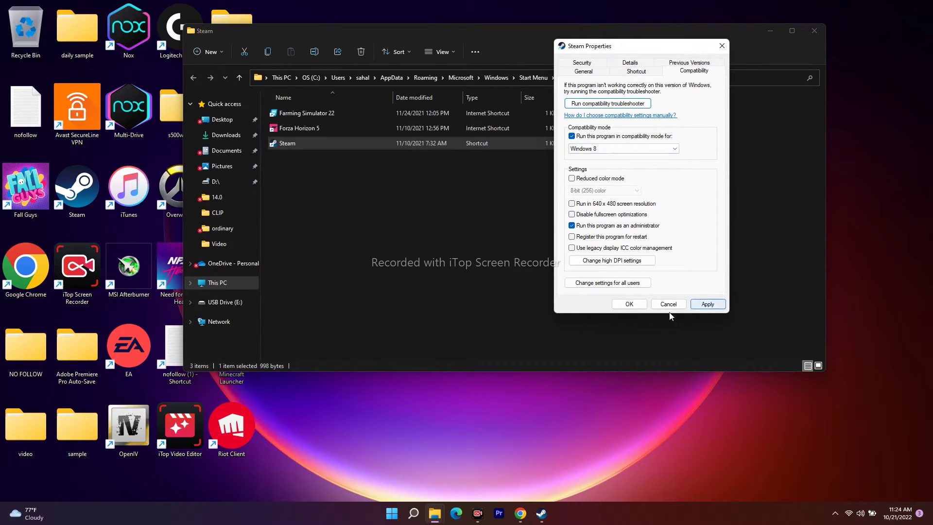
Try Windows 7, return to Windows 8, then turn compatibility mode off and apply with OK
{"action": "left_click", "coordinate": [599, 150]}
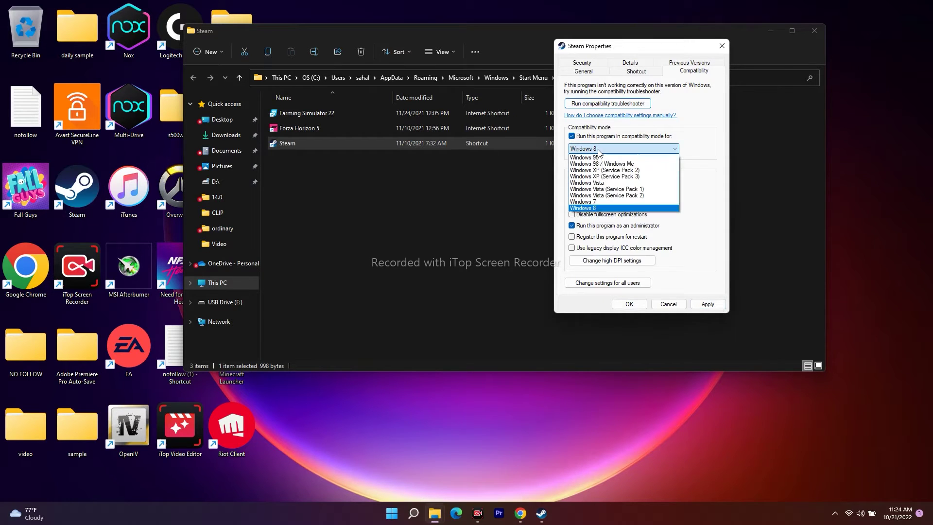
{"action": "left_click", "coordinate": [613, 202]}
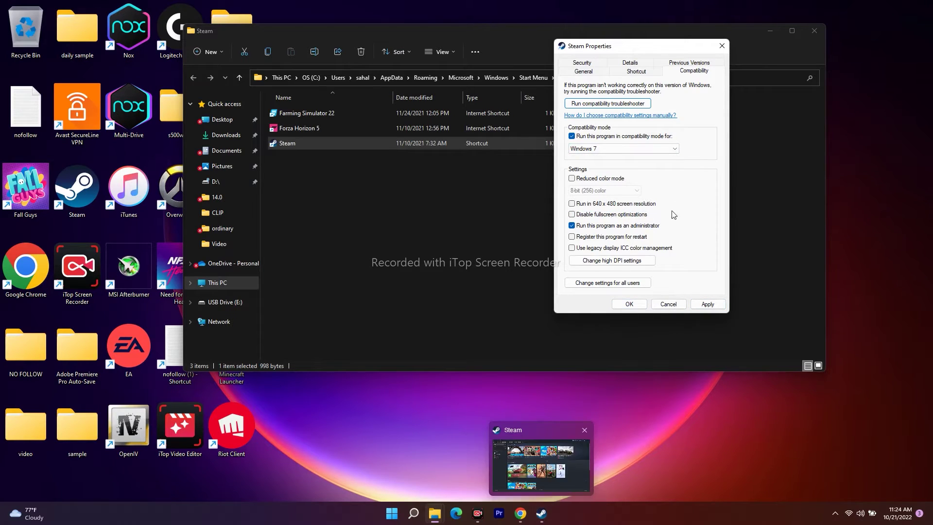
{"action": "left_click", "coordinate": [615, 150]}
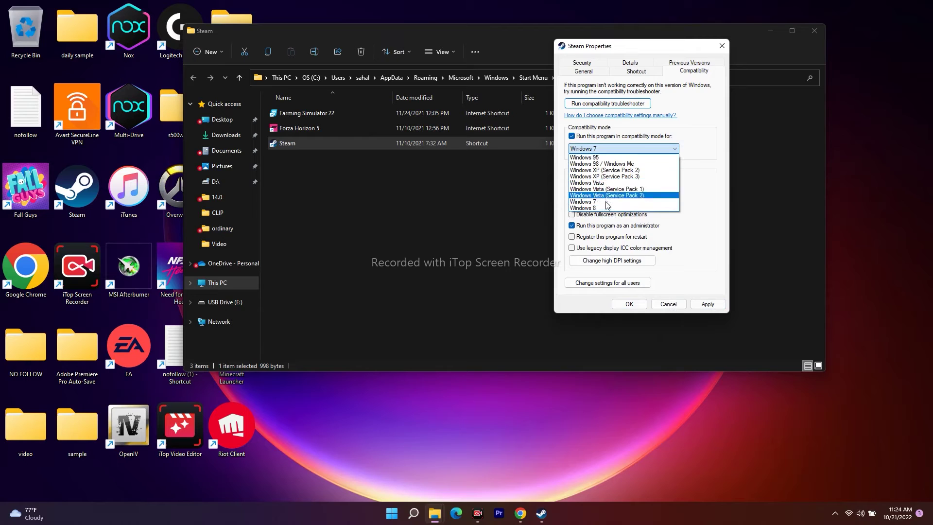
{"action": "left_click", "coordinate": [705, 257]}
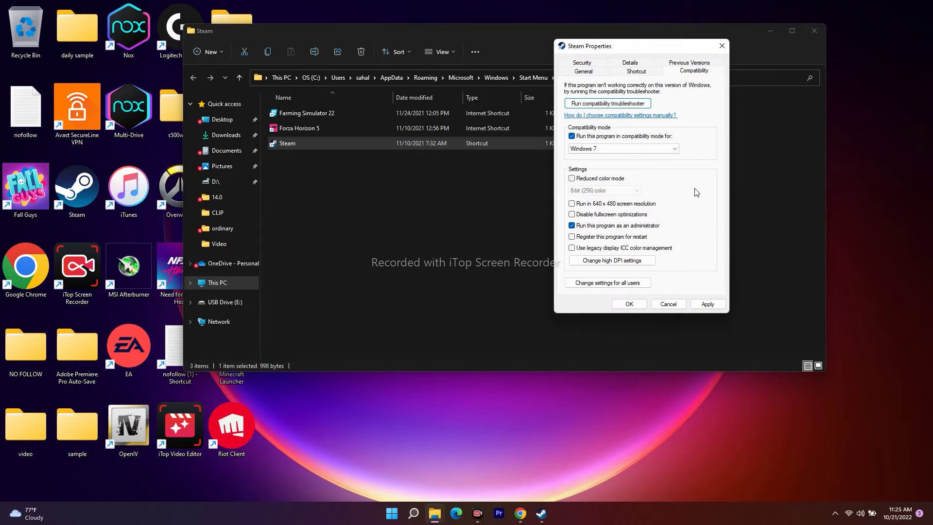
{"action": "left_click", "coordinate": [605, 148]}
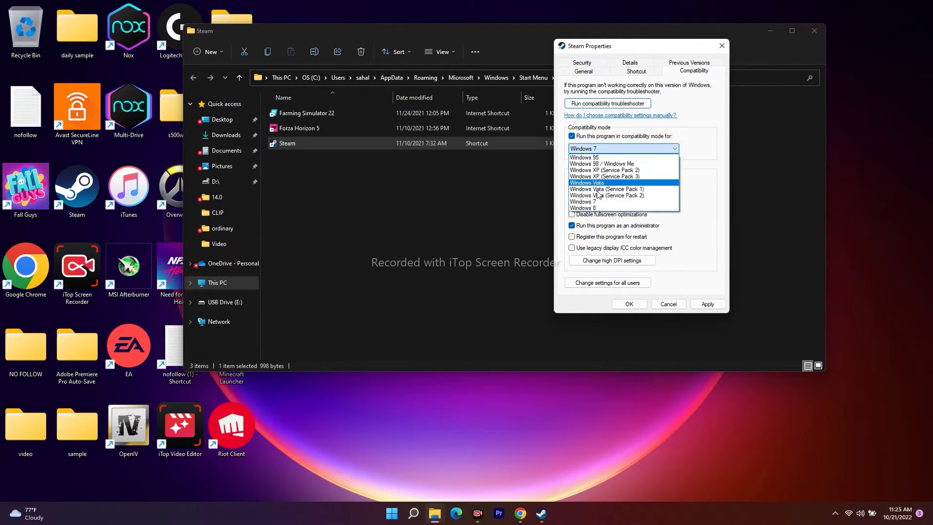
{"action": "left_click", "coordinate": [597, 207]}
{"action": "left_click", "coordinate": [572, 137]}
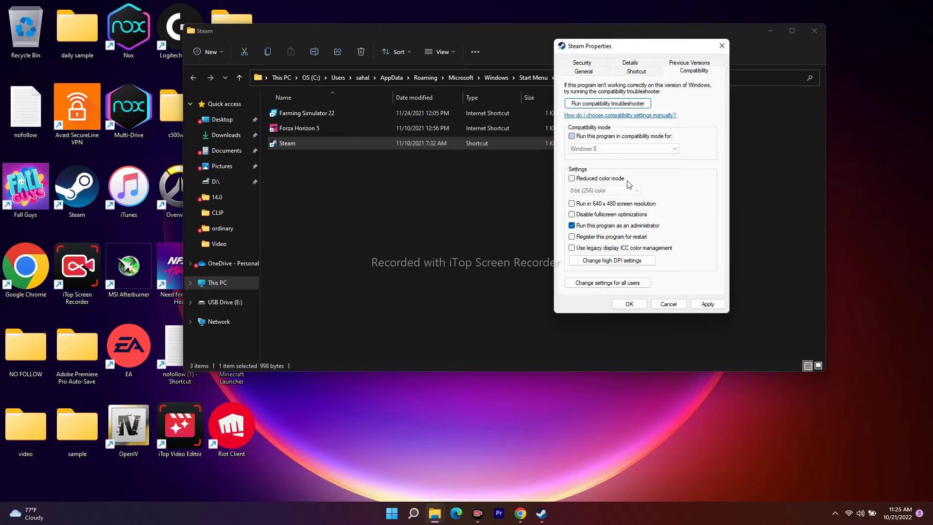
{"action": "left_click", "coordinate": [708, 304]}
{"action": "left_click", "coordinate": [629, 304]}
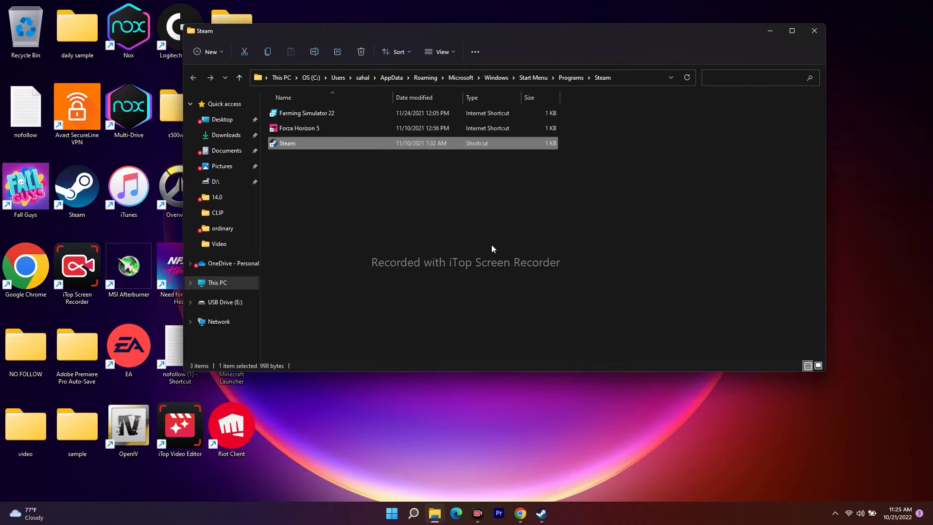
Close the shortcut folder, view the Steam Library, minimise Steam, and open Windows Search
{"action": "left_click", "coordinate": [820, 35]}
{"action": "left_click", "coordinate": [542, 512]}
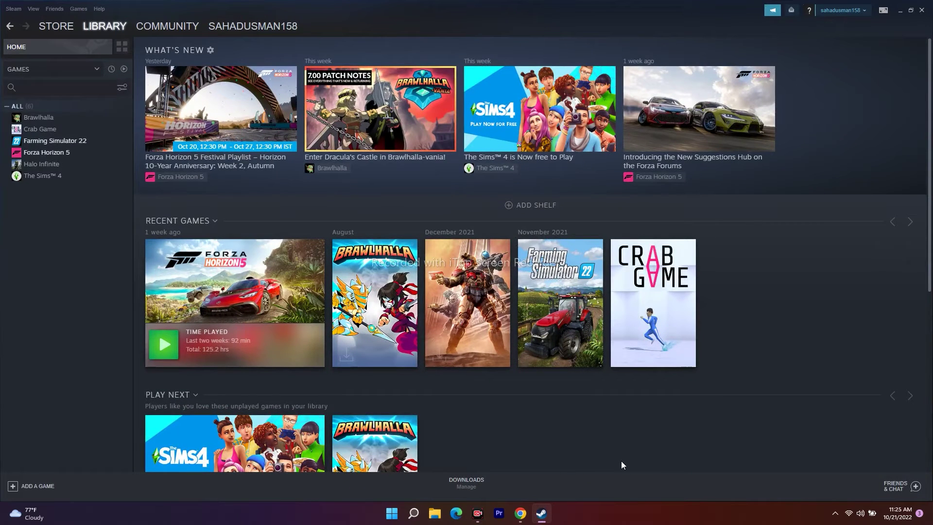
{"action": "left_click", "coordinate": [904, 11]}
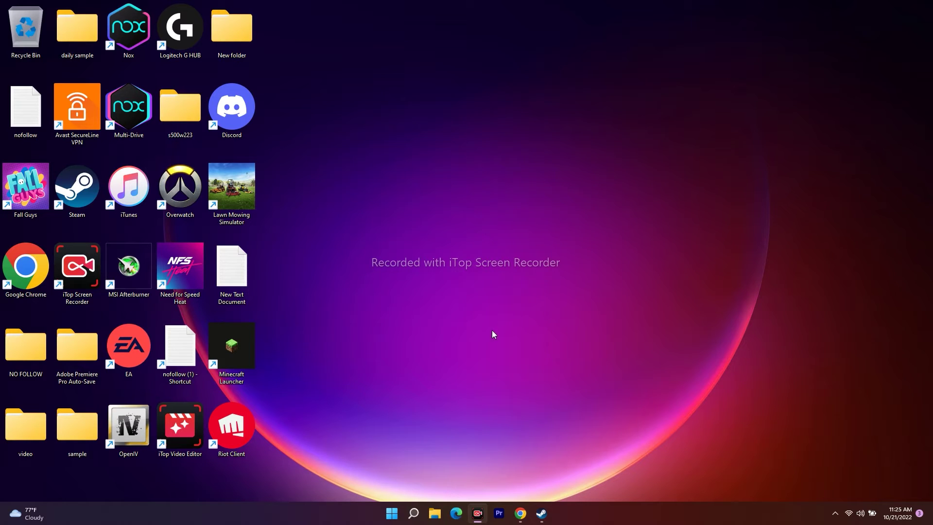
{"action": "left_click", "coordinate": [414, 514]}
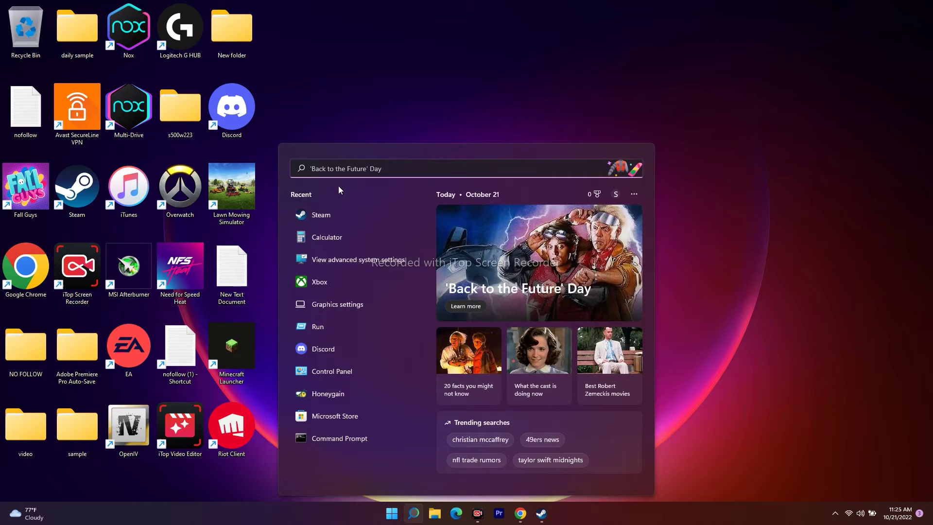
Open Settings via 'settings' search, retry the failed update on Windows Update, and minimise Settings
{"action": "type", "text": "settings"}
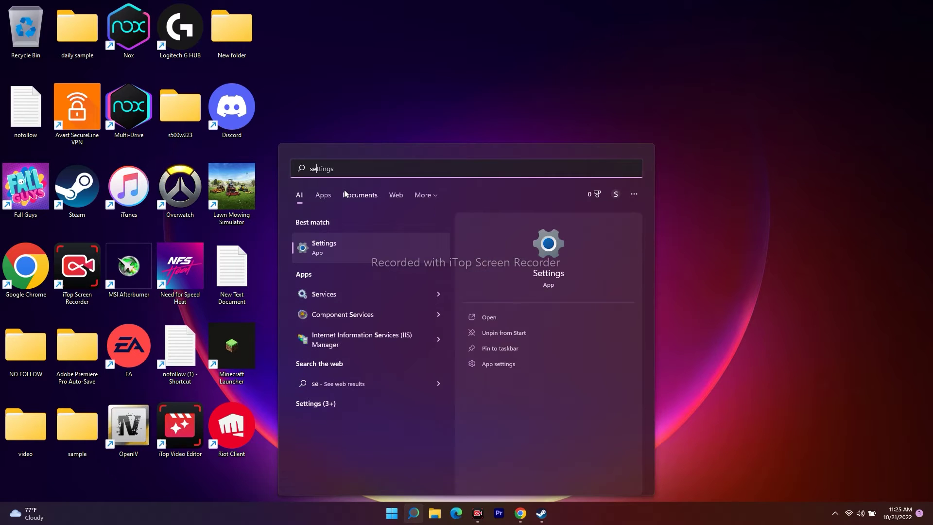
{"action": "left_click", "coordinate": [357, 248]}
{"action": "left_click", "coordinate": [127, 299]}
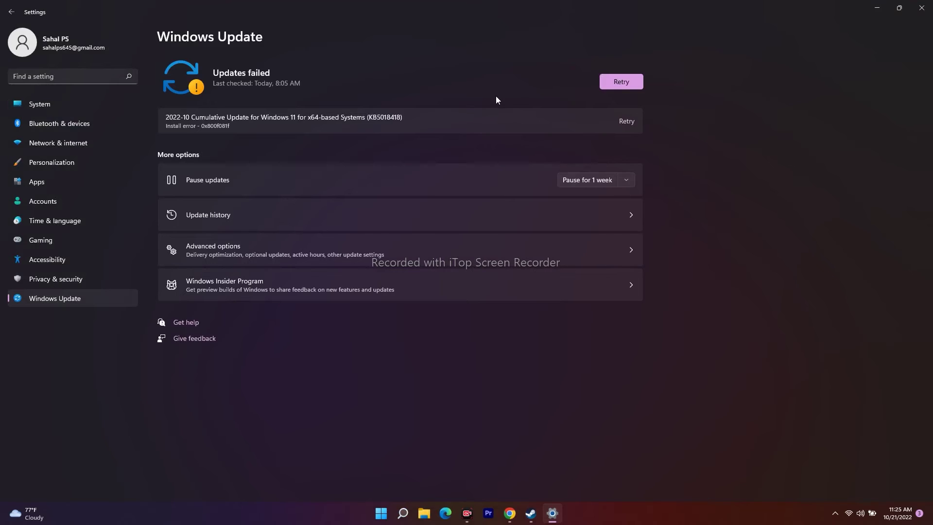
{"action": "left_click", "coordinate": [621, 82]}
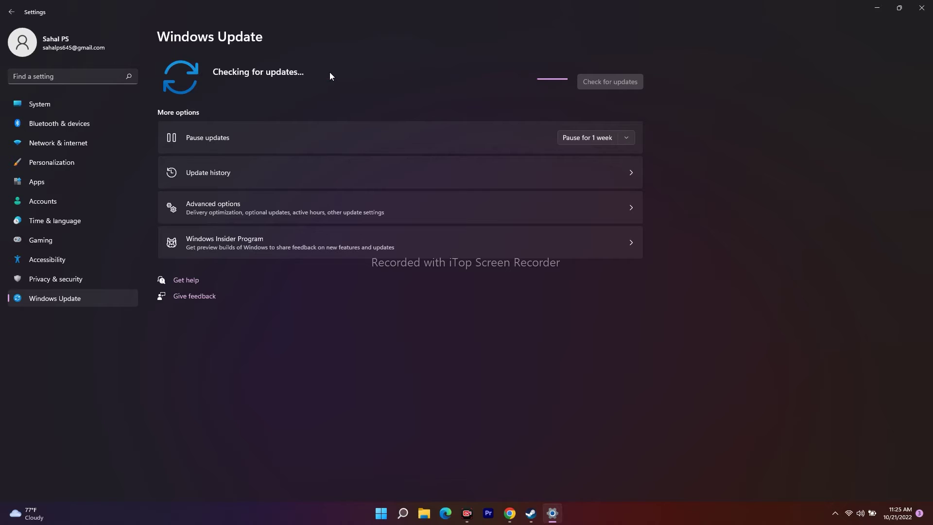
{"action": "left_click", "coordinate": [869, 11]}
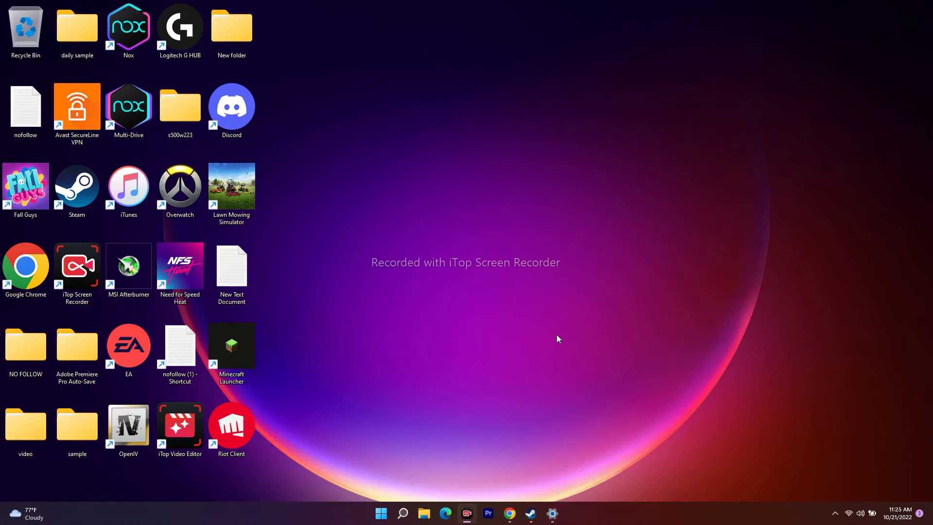
Download the Windows 10 Update Assistant from the Download Windows 10 page in Chrome
{"action": "left_click", "coordinate": [509, 513]}
{"action": "left_click", "coordinate": [162, 8]}
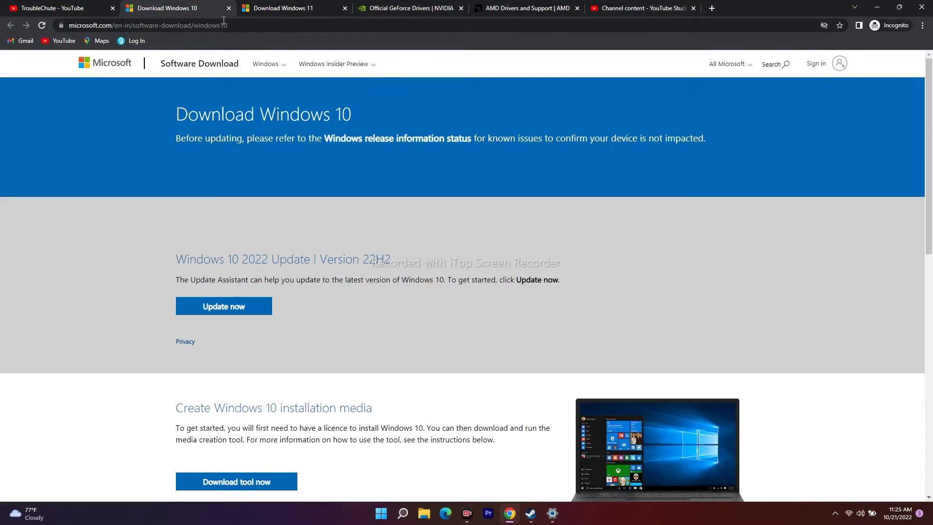
{"action": "scroll", "coordinate": [205, 158], "scroll_direction": "down", "scroll_amount": 2}
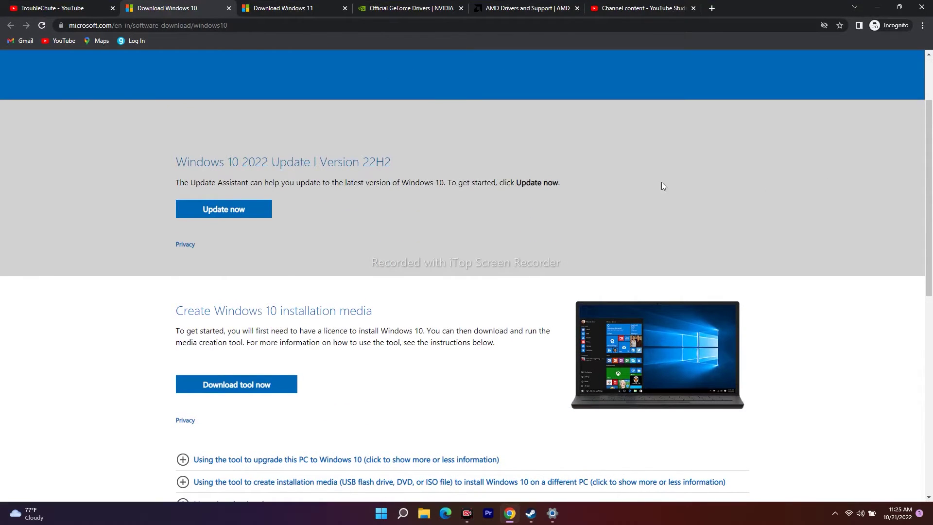
{"action": "left_click", "coordinate": [223, 211]}
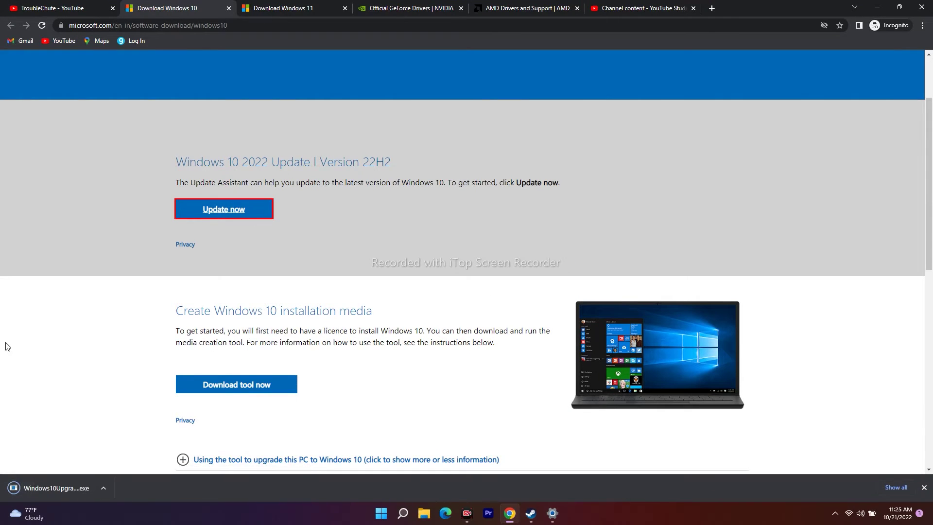
Run the downloaded Update Assistant, which refuses to work on Windows 11, and close it
{"action": "left_click", "coordinate": [103, 488]}
{"action": "left_click", "coordinate": [115, 426]}
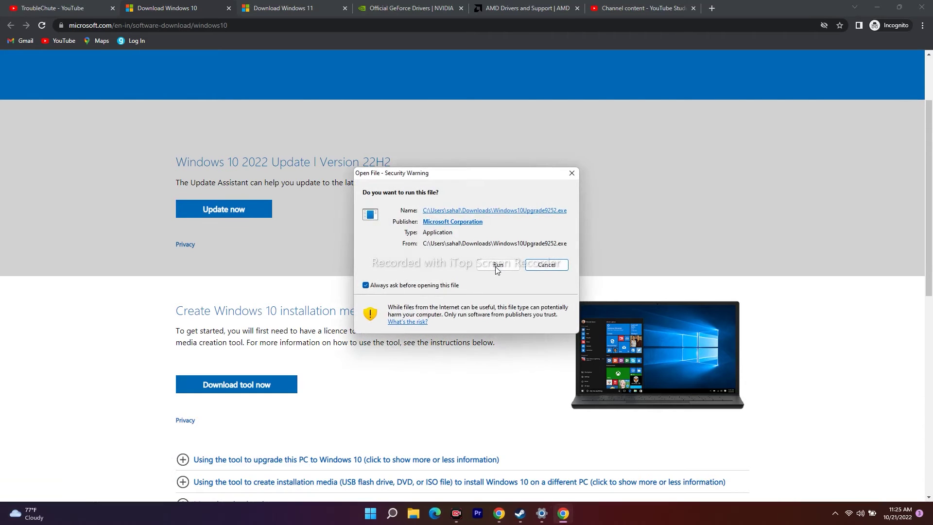
{"action": "left_click", "coordinate": [496, 266]}
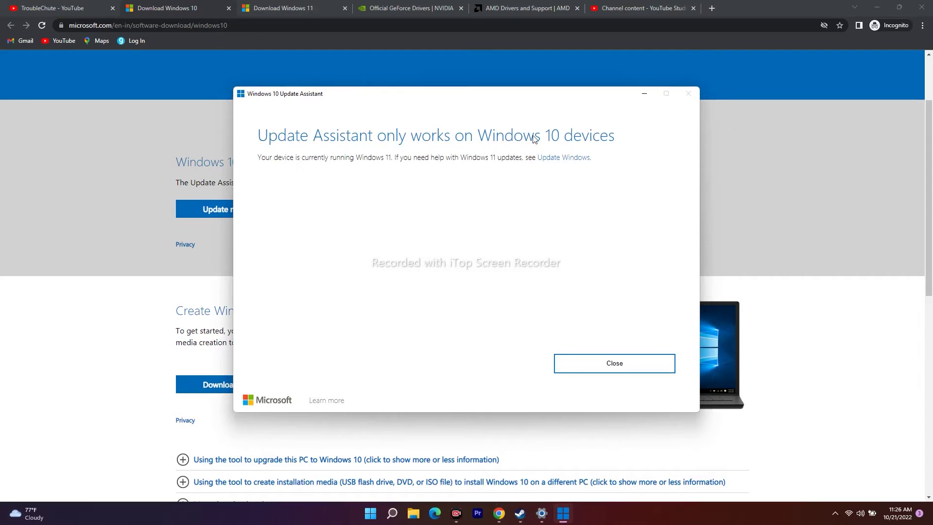
{"action": "left_click", "coordinate": [644, 93]}
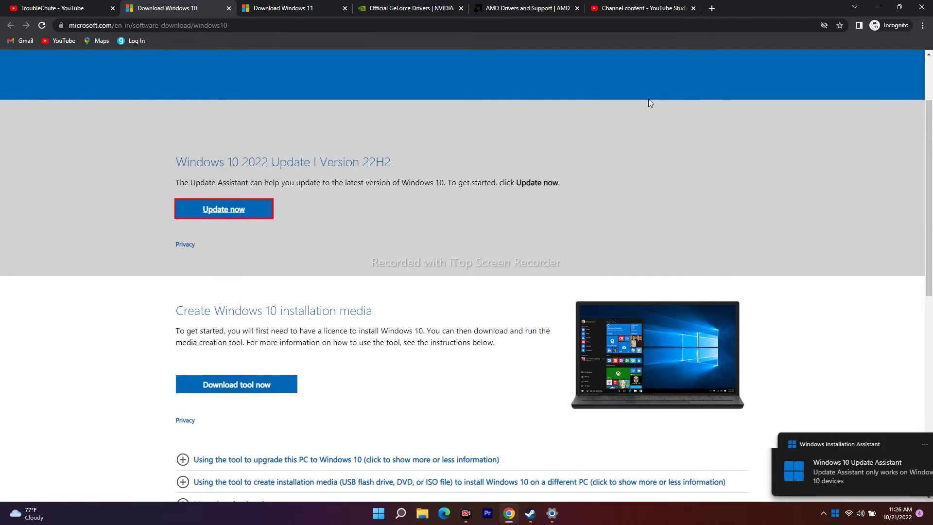
{"action": "scroll", "coordinate": [319, 295], "scroll_direction": "down", "scroll_amount": 2}
Dismiss the Update Assistant notification and go to the Windows 11 download page
{"action": "left_click", "coordinate": [917, 444]}
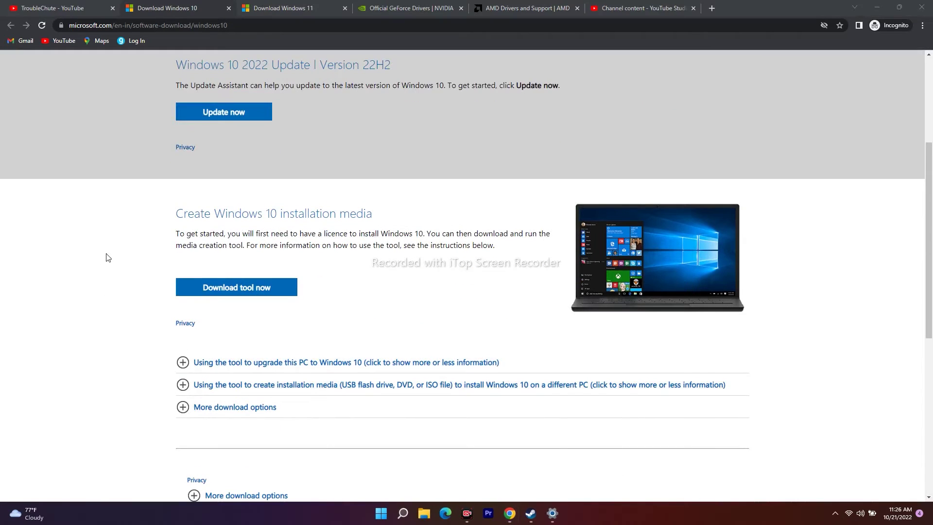
{"action": "scroll", "coordinate": [392, 308], "scroll_direction": "up", "scroll_amount": 3}
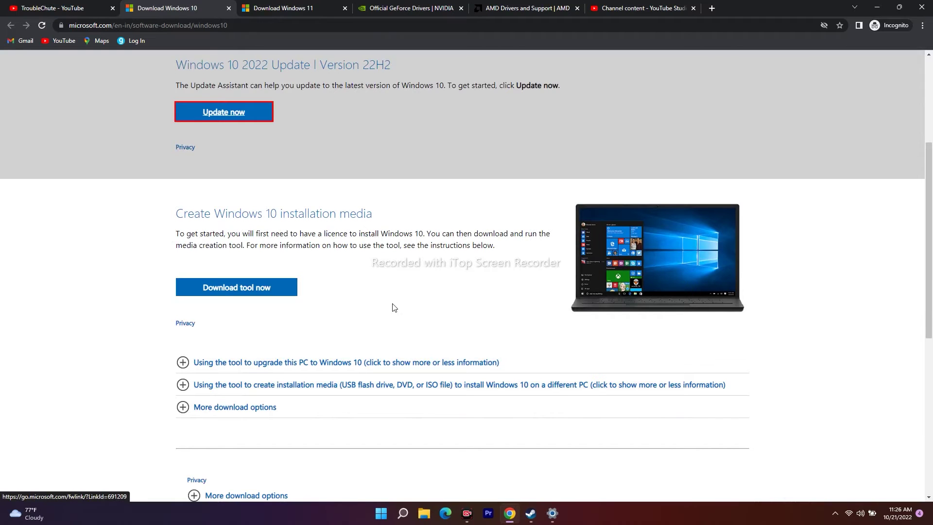
{"action": "left_click", "coordinate": [284, 8]}
{"action": "scroll", "coordinate": [304, 273], "scroll_direction": "down", "scroll_amount": 3}
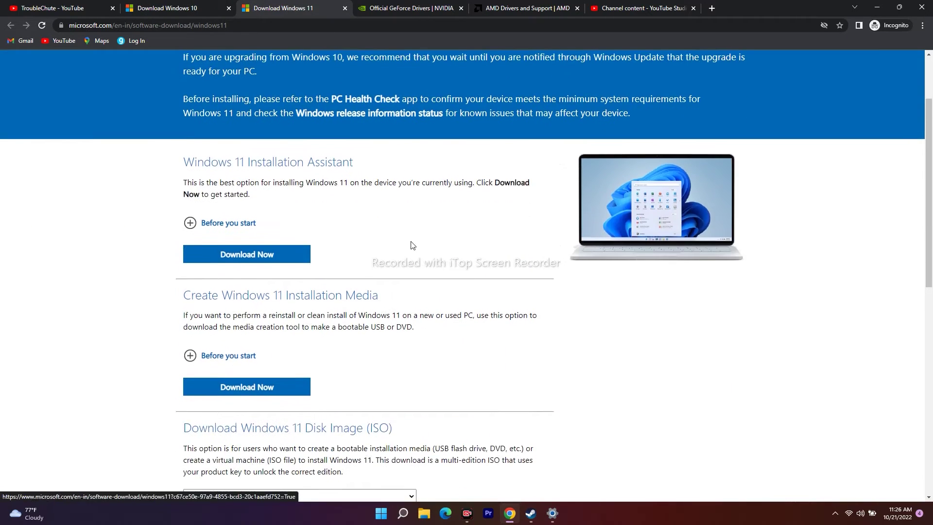
{"action": "left_click_drag", "start_coordinate": [188, 117], "coordinate": [379, 118]}
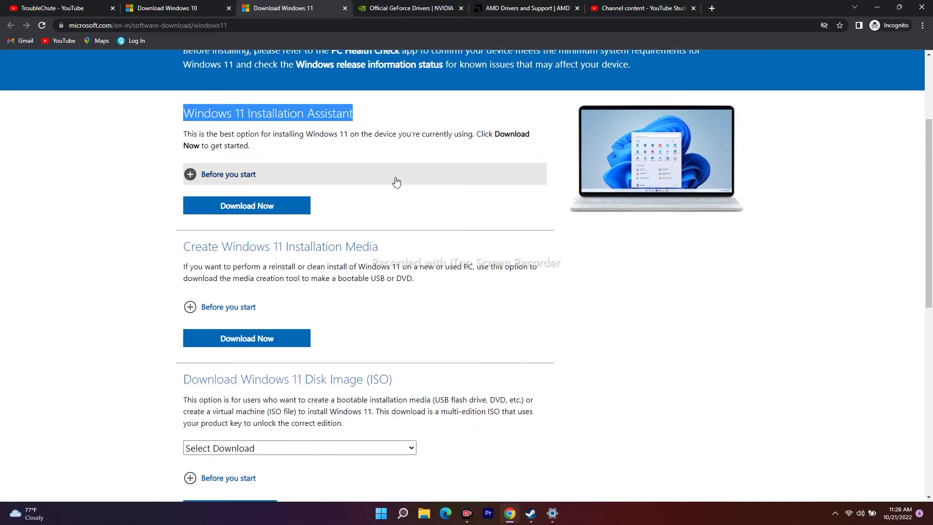
Download and run the Windows 11 Installation Assistant, acknowledging the already-running notice
{"action": "left_click", "coordinate": [270, 207]}
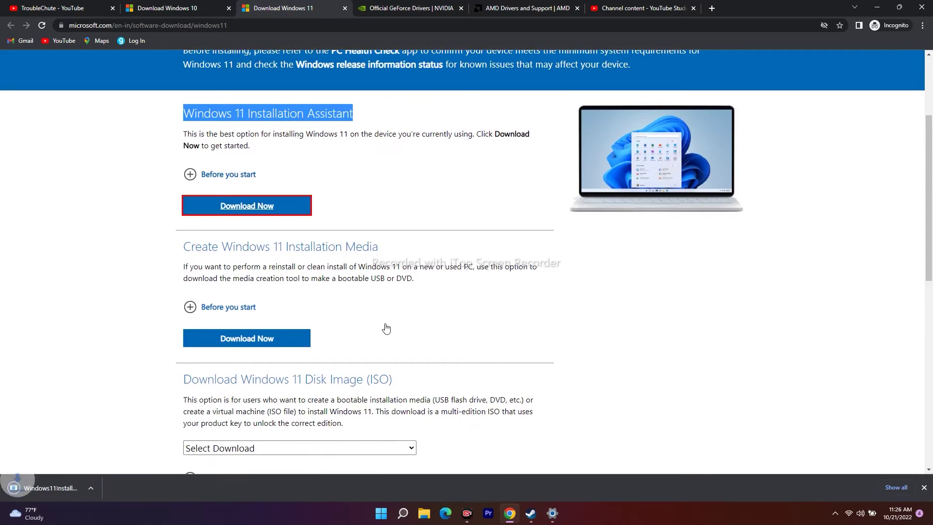
{"action": "left_click", "coordinate": [100, 491]}
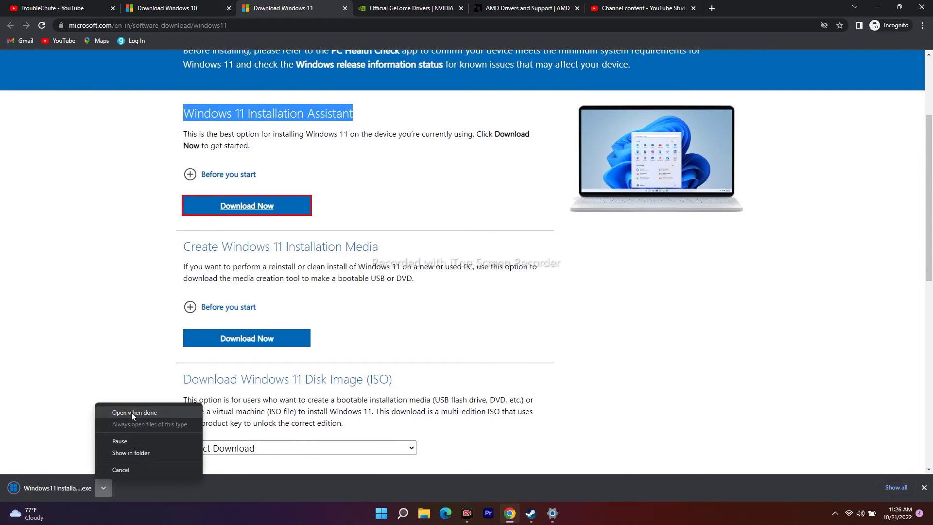
{"action": "left_click", "coordinate": [132, 414]}
{"action": "left_click", "coordinate": [505, 265]}
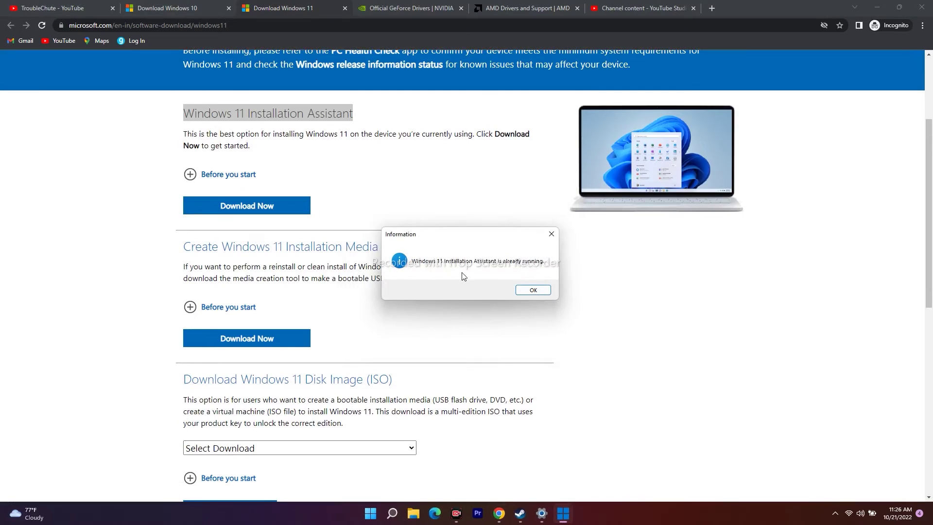
{"action": "left_click", "coordinate": [530, 290]}
Compare the Windows 10 and Windows 11 download pages, highlighting the Create Installation Media heading
{"action": "left_click_drag", "start_coordinate": [183, 246], "coordinate": [392, 247]}
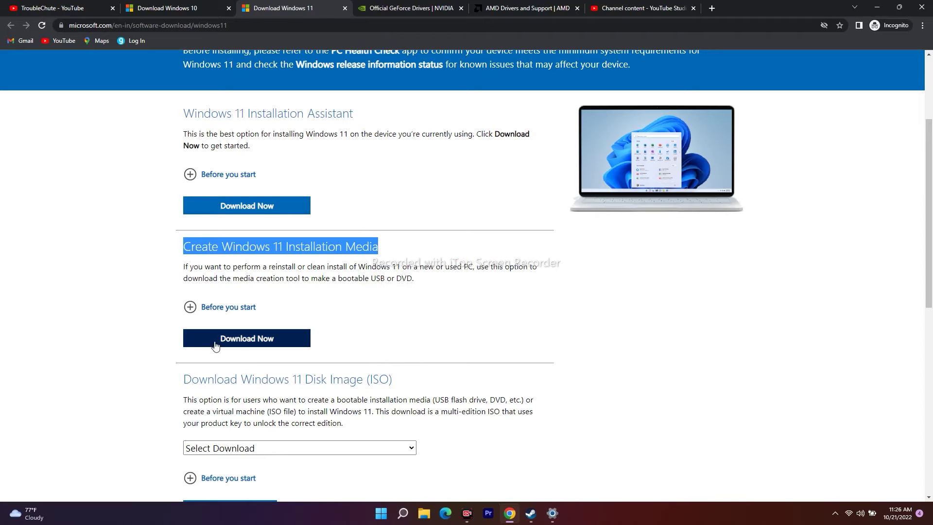
{"action": "scroll", "coordinate": [463, 320], "scroll_direction": "up", "scroll_amount": 3}
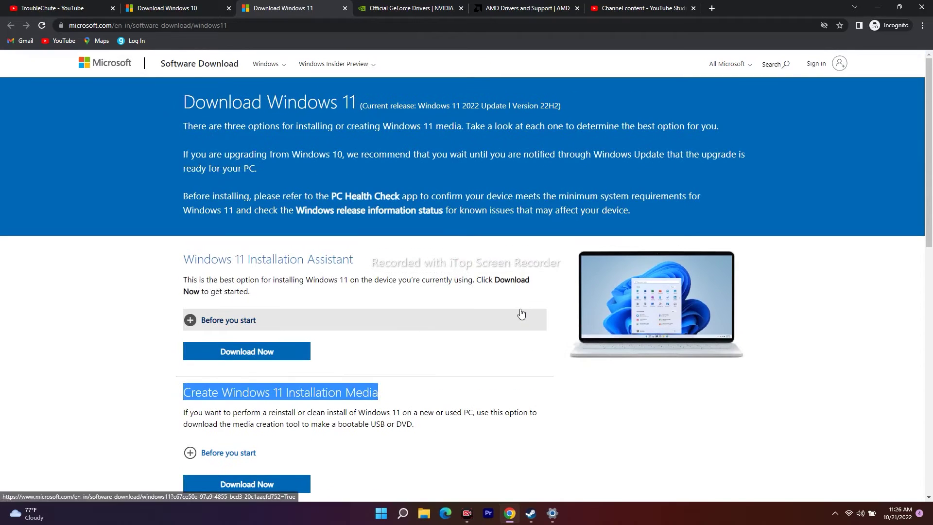
{"action": "left_click", "coordinate": [190, 8]}
{"action": "left_click", "coordinate": [283, 7]}
{"action": "left_click", "coordinate": [207, 11]}
{"action": "scroll", "coordinate": [154, 325], "scroll_direction": "down", "scroll_amount": 3}
{"action": "scroll", "coordinate": [205, 246], "scroll_direction": "up", "scroll_amount": 5}
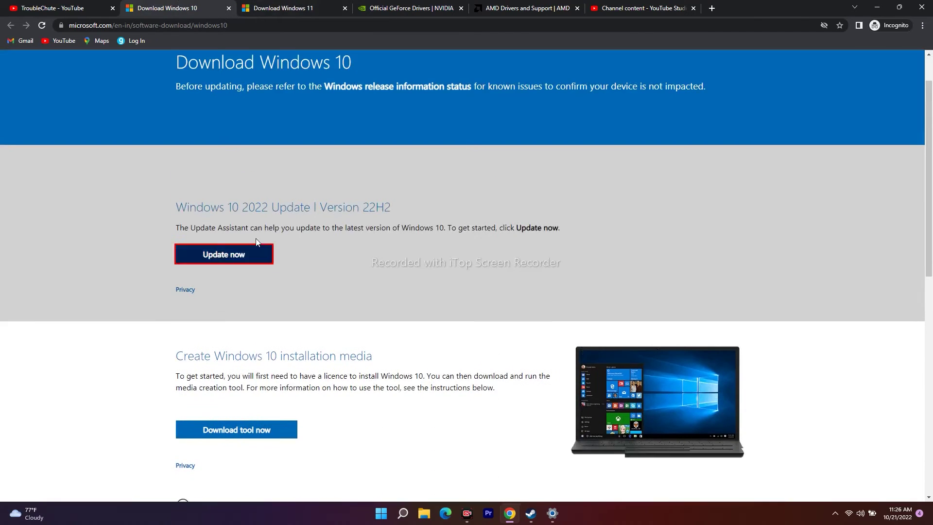
{"action": "left_click", "coordinate": [279, 7]}
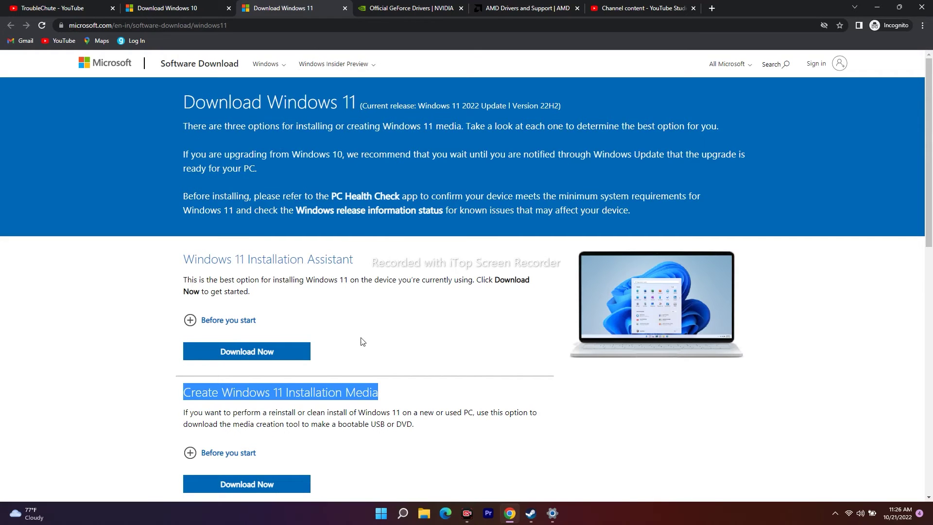
{"action": "scroll", "coordinate": [467, 432], "scroll_direction": "down", "scroll_amount": 3}
{"action": "scroll", "coordinate": [482, 427], "scroll_direction": "up", "scroll_amount": 3}
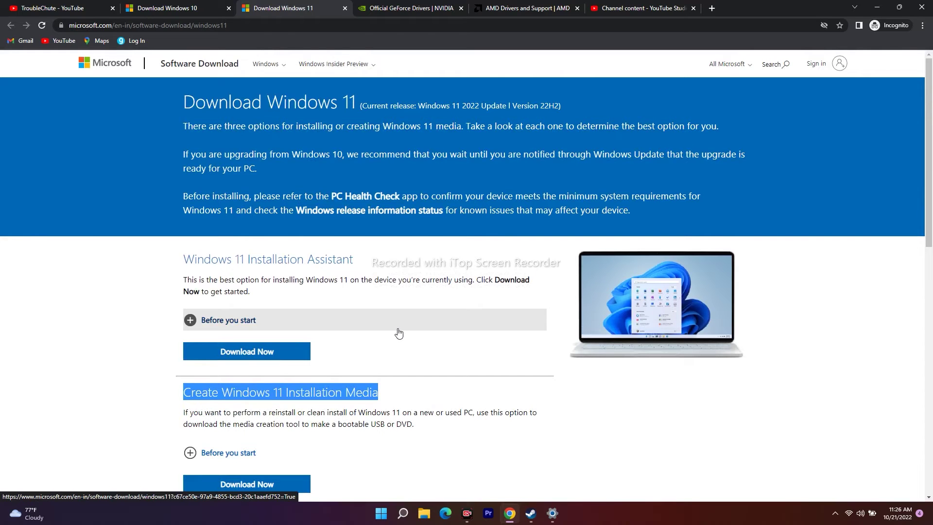
Briefly check Windows Update settings, then minimize Chrome to show the desktop
{"action": "left_click", "coordinate": [555, 515]}
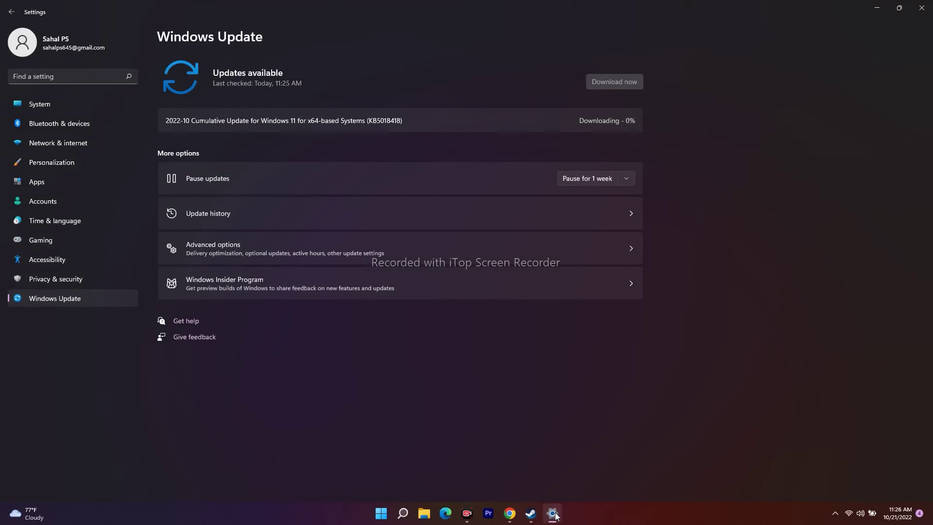
{"action": "left_click", "coordinate": [554, 514]}
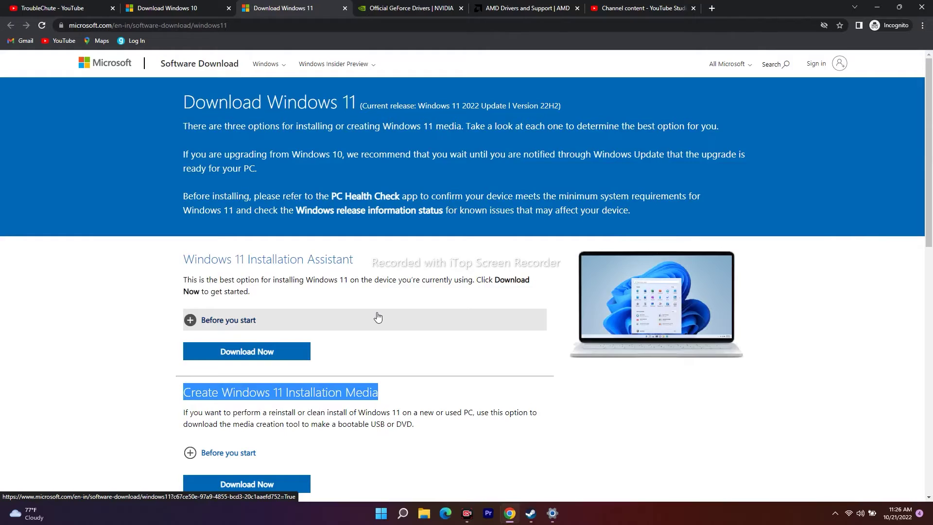
{"action": "scroll", "coordinate": [413, 323], "scroll_direction": "down", "scroll_amount": 2}
{"action": "scroll", "coordinate": [560, 339], "scroll_direction": "up", "scroll_amount": 2}
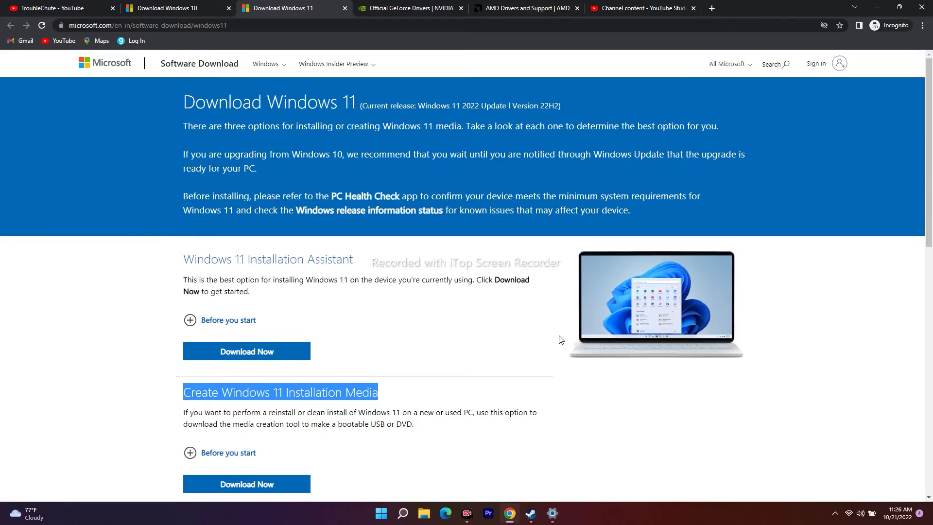
{"action": "left_click", "coordinate": [876, 7]}
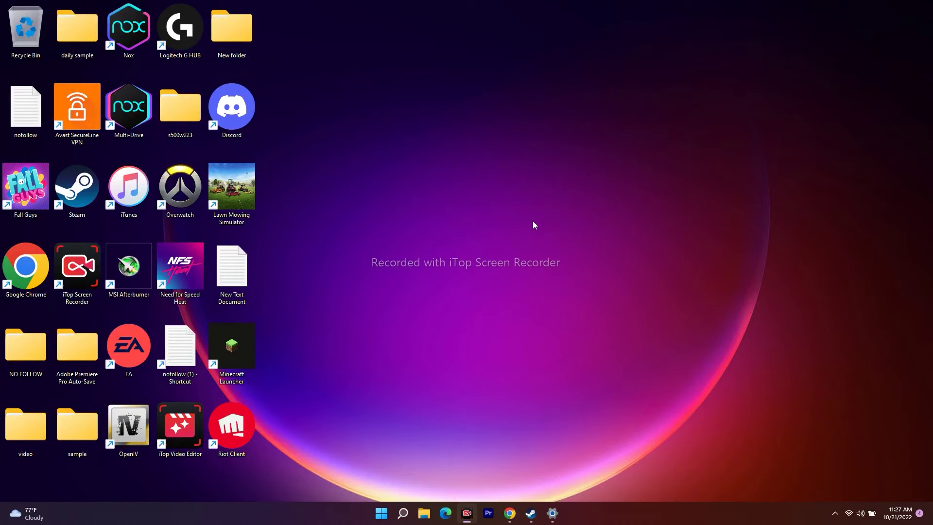
Open Forza Horizon 5's install folder via Steam Properties > Local Files > Browse
{"action": "left_click", "coordinate": [529, 517]}
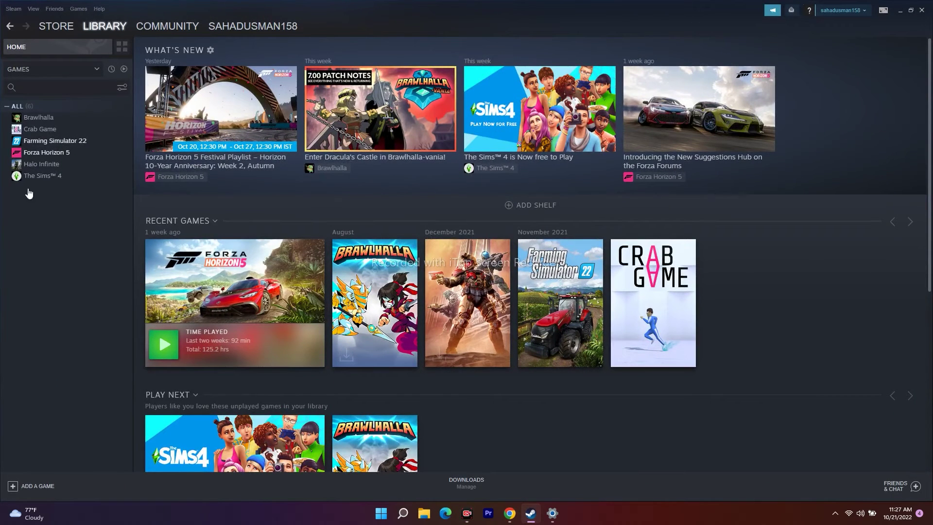
{"action": "right_click", "coordinate": [68, 152]}
{"action": "left_click", "coordinate": [99, 215]}
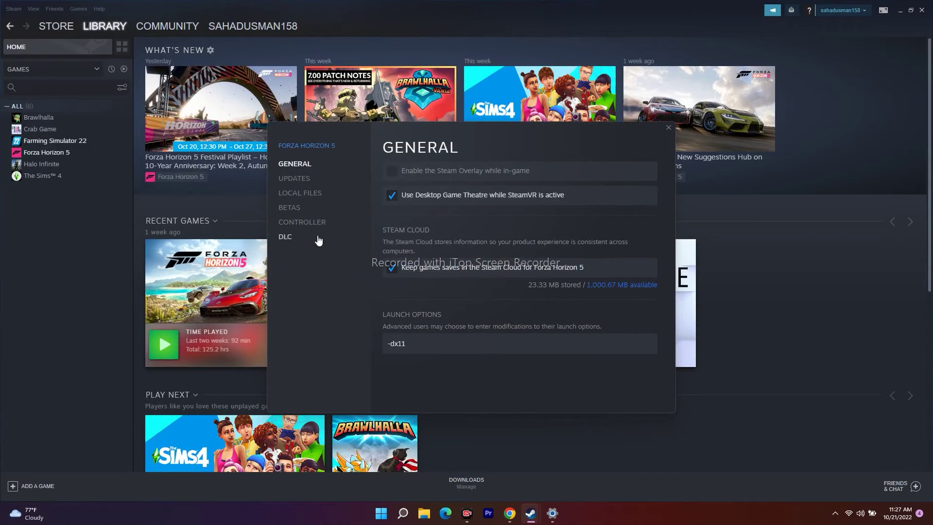
{"action": "left_click", "coordinate": [313, 195]}
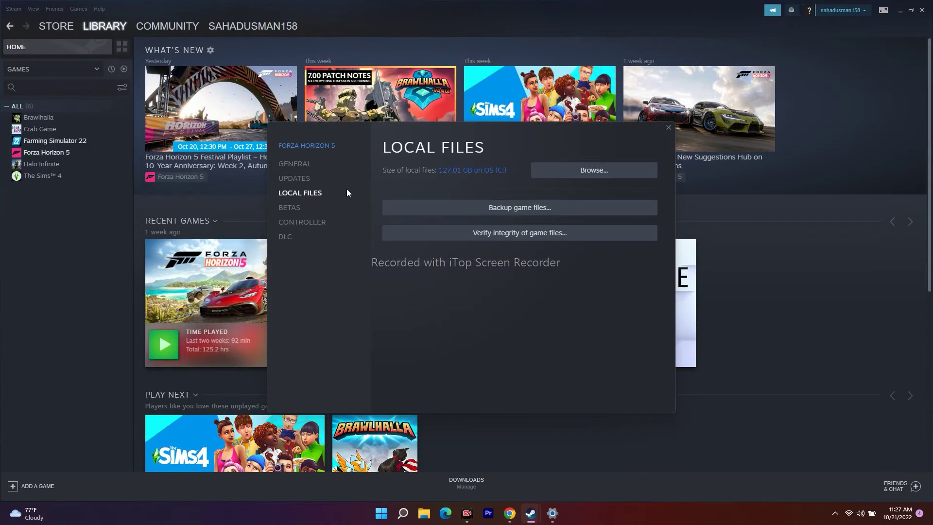
{"action": "left_click", "coordinate": [594, 172]}
{"action": "left_click", "coordinate": [669, 128]}
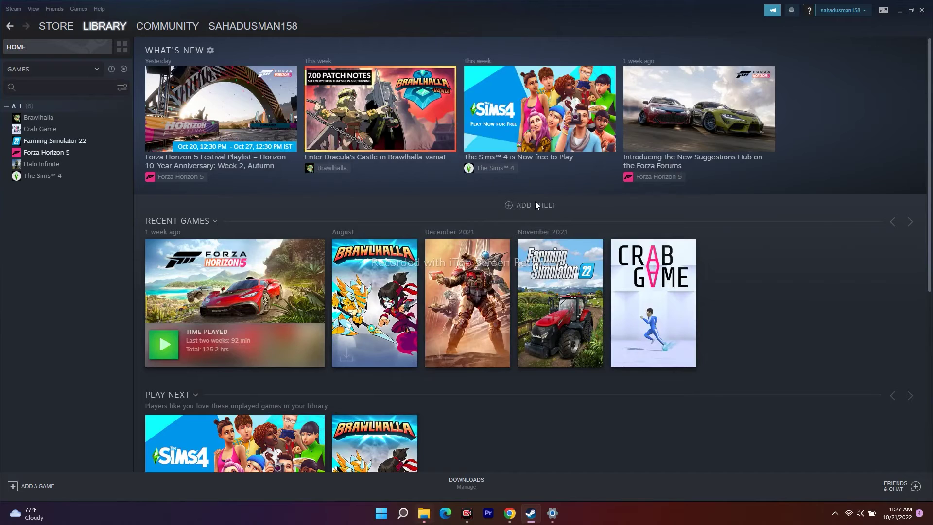
{"action": "left_click", "coordinate": [424, 513]}
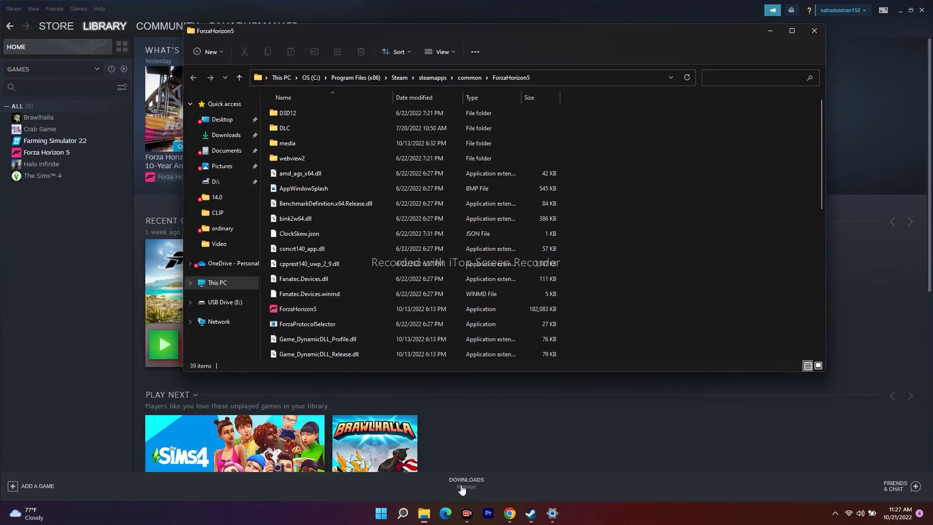
{"action": "right_click", "coordinate": [322, 310]}
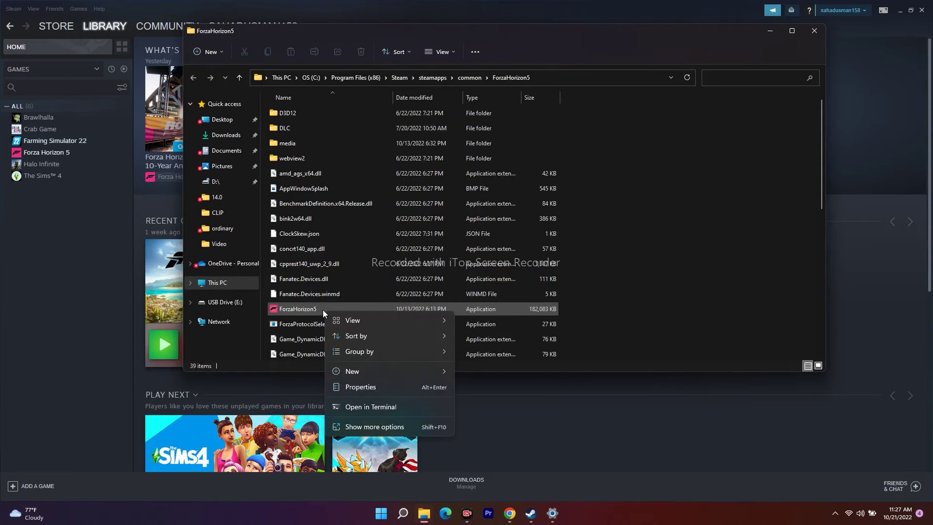
View the ForzaHorizon5 folder's properties (127 GB, 17,112 files) and close them
{"action": "left_click", "coordinate": [374, 427]}
{"action": "left_click", "coordinate": [399, 417]}
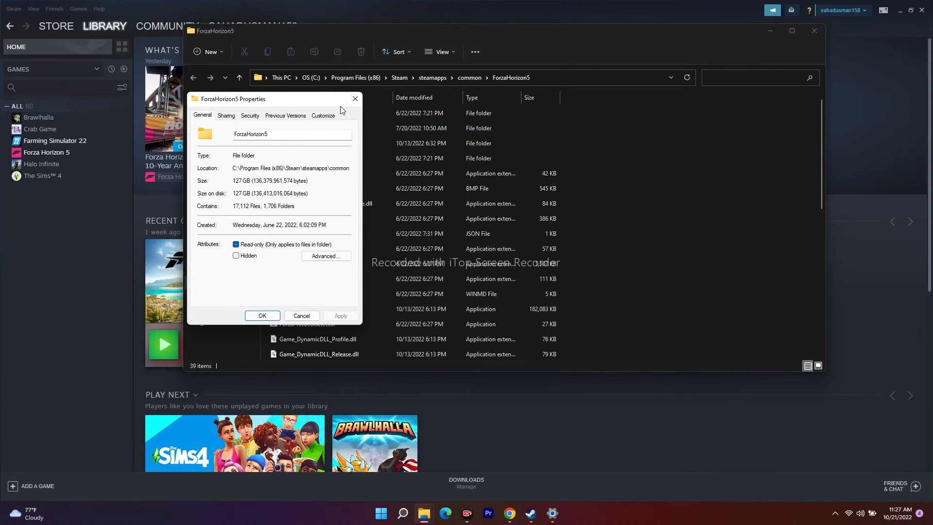
{"action": "left_click", "coordinate": [355, 99]}
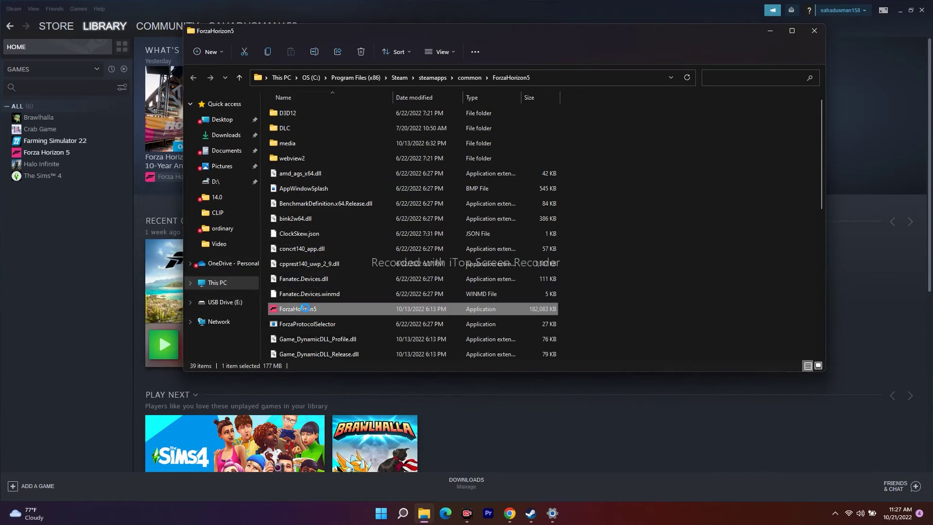
Run the ForzaHorizon5 application as administrator
{"action": "right_click", "coordinate": [307, 309]}
{"action": "left_click", "coordinate": [687, 305]}
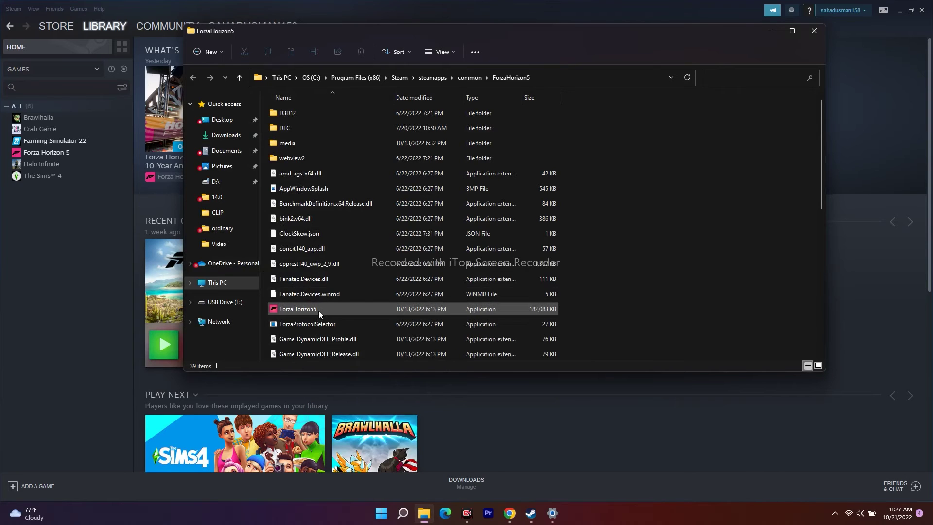
{"action": "right_click", "coordinate": [319, 310]}
{"action": "left_click", "coordinate": [319, 308]}
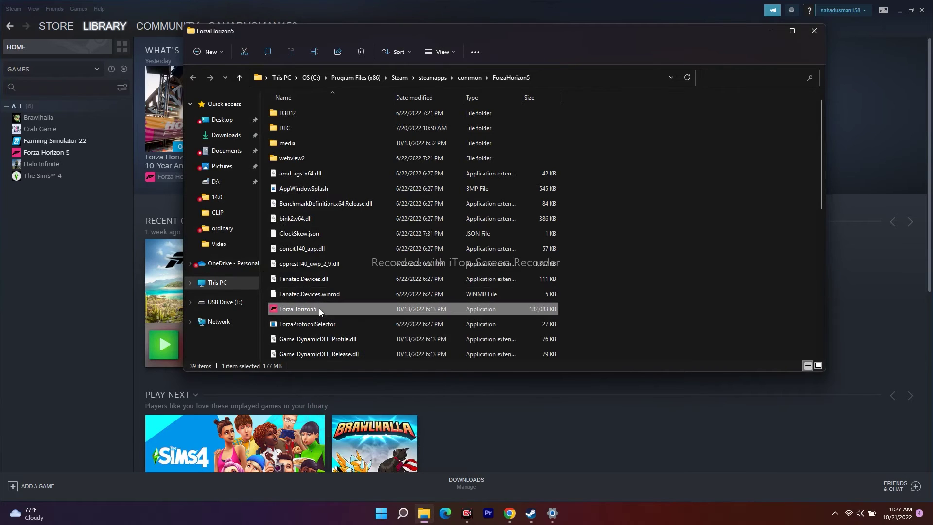
{"action": "right_click", "coordinate": [319, 308]}
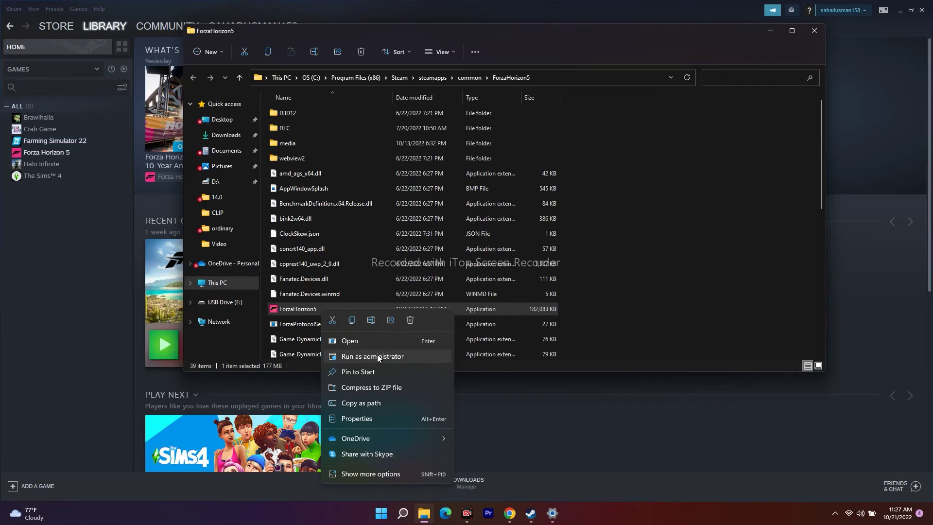
{"action": "left_click", "coordinate": [462, 362]}
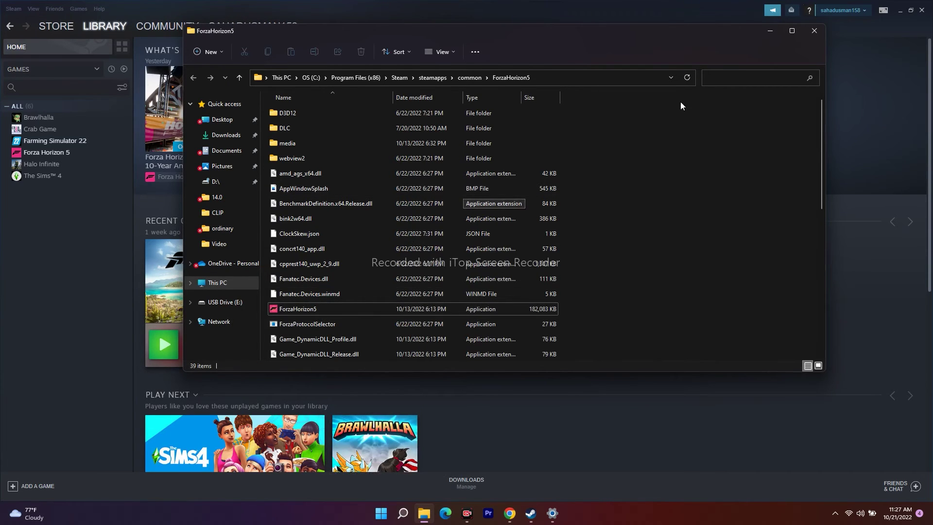
Close the ForzaHorizon5 folder window, then minimize and restore Steam's Library
{"action": "left_click", "coordinate": [814, 31]}
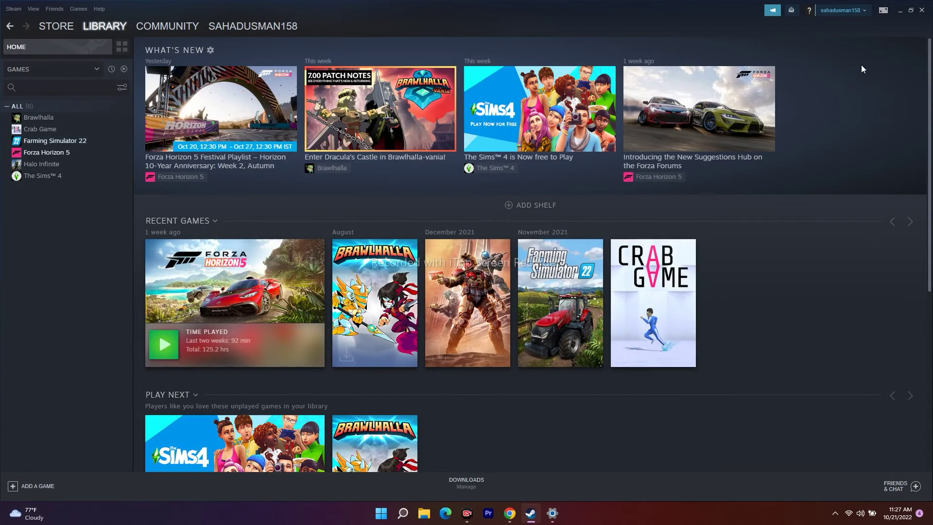
{"action": "left_click", "coordinate": [899, 11]}
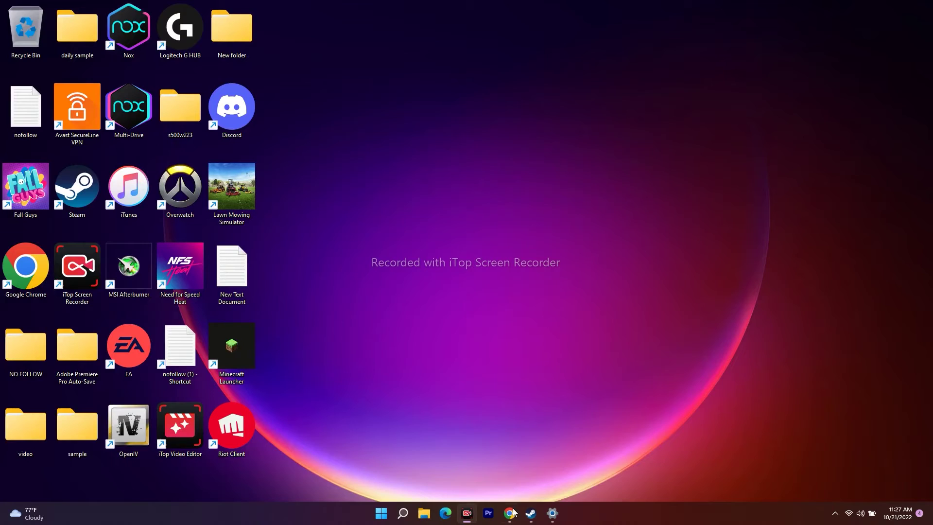
{"action": "left_click", "coordinate": [531, 513]}
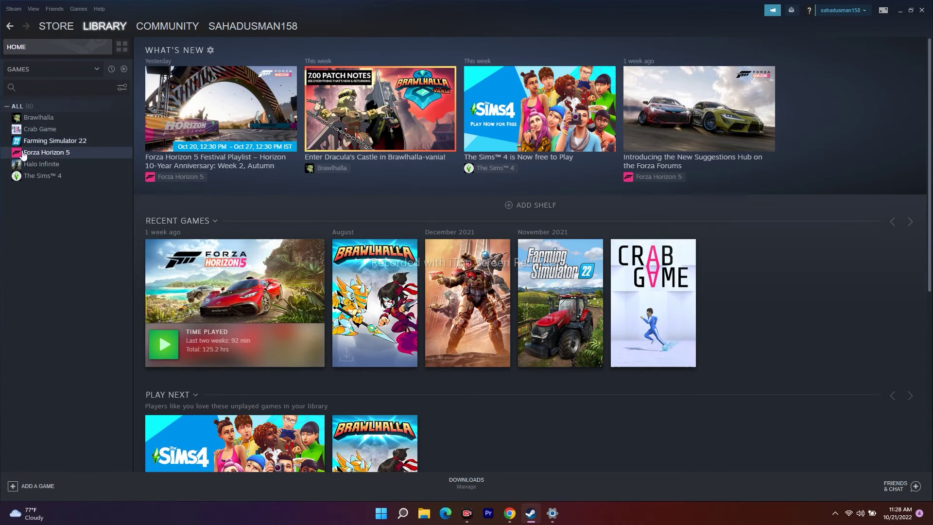
Start Verify integrity of game files for Forza Horizon 5, then close its Properties
{"action": "right_click", "coordinate": [51, 152]}
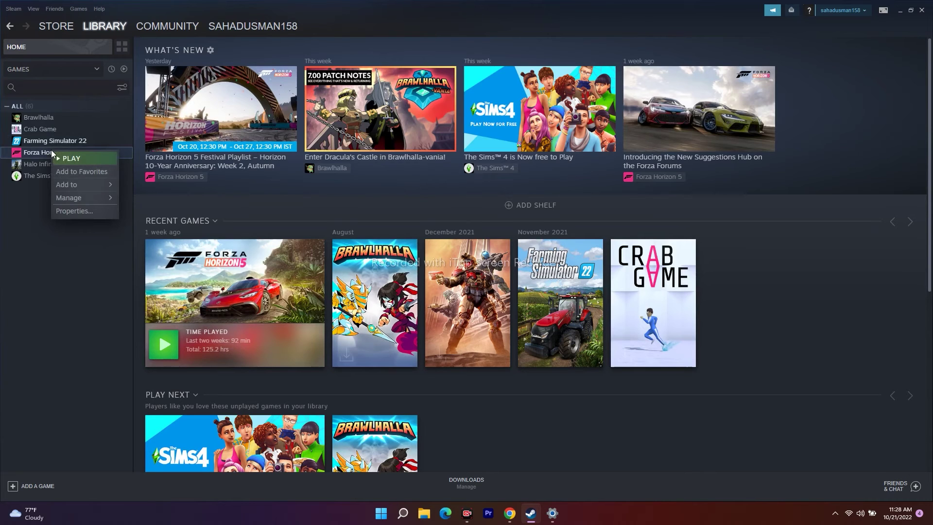
{"action": "left_click", "coordinate": [89, 211]}
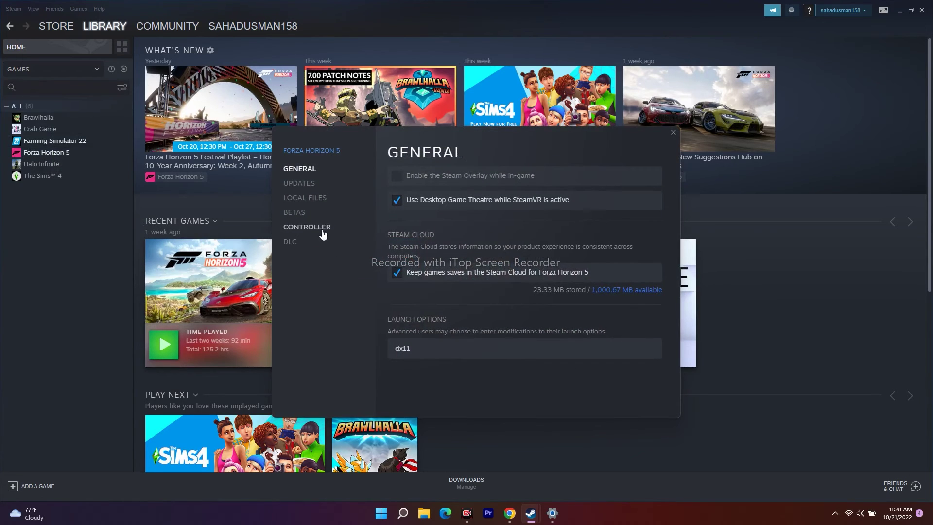
{"action": "left_click", "coordinate": [314, 200]}
{"action": "left_click", "coordinate": [537, 242]}
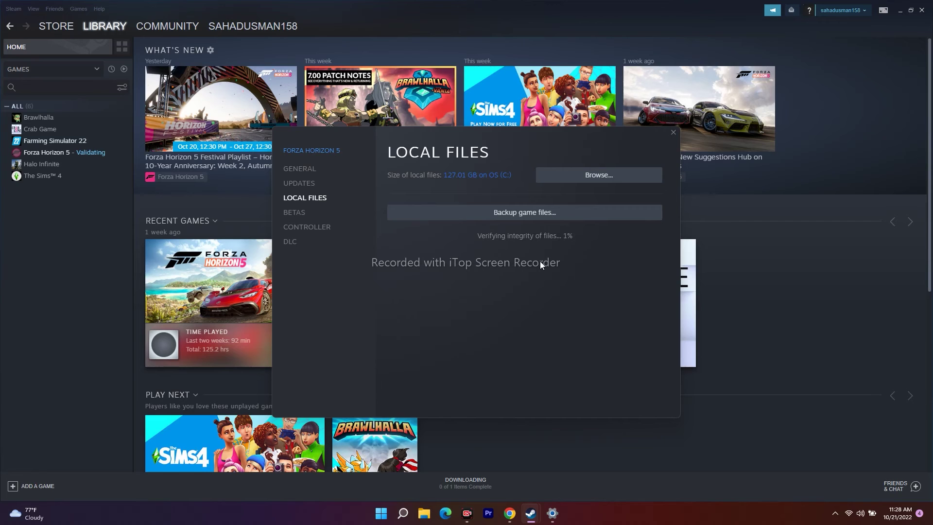
{"action": "left_click", "coordinate": [673, 133]}
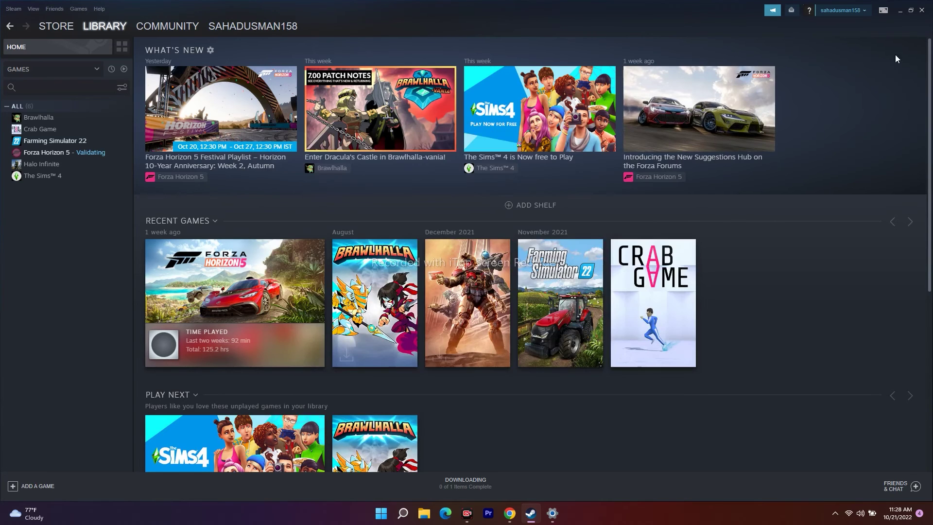
Minimize and restore Steam, then open and dismiss the Steam menu
{"action": "left_click", "coordinate": [902, 12]}
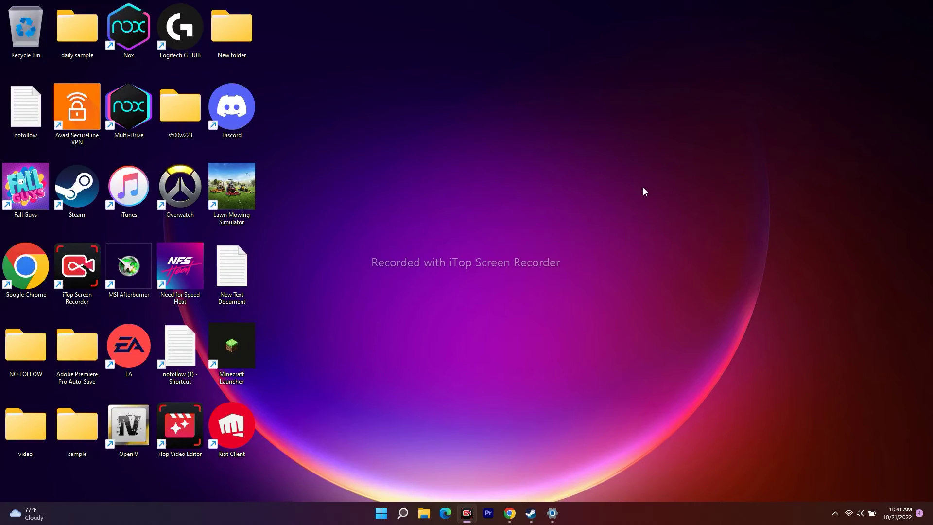
{"action": "left_click", "coordinate": [531, 513]}
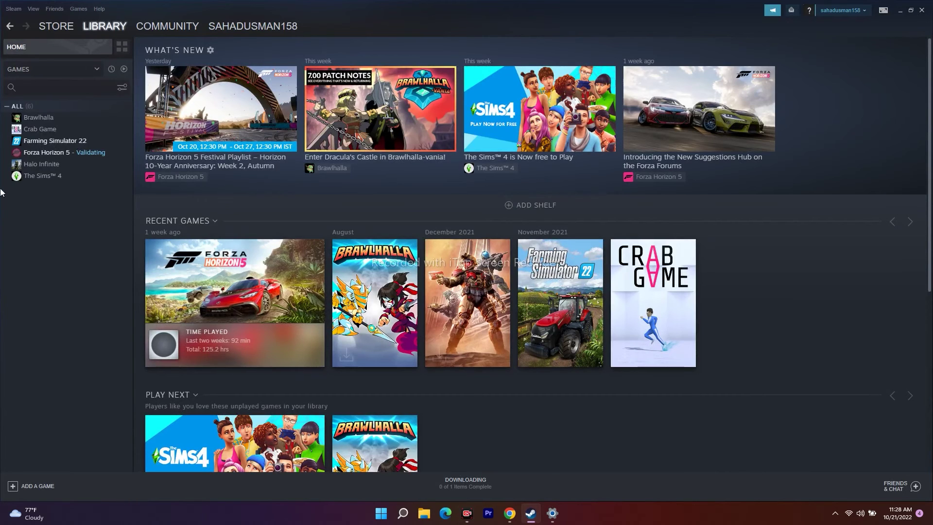
{"action": "left_click", "coordinate": [13, 8]}
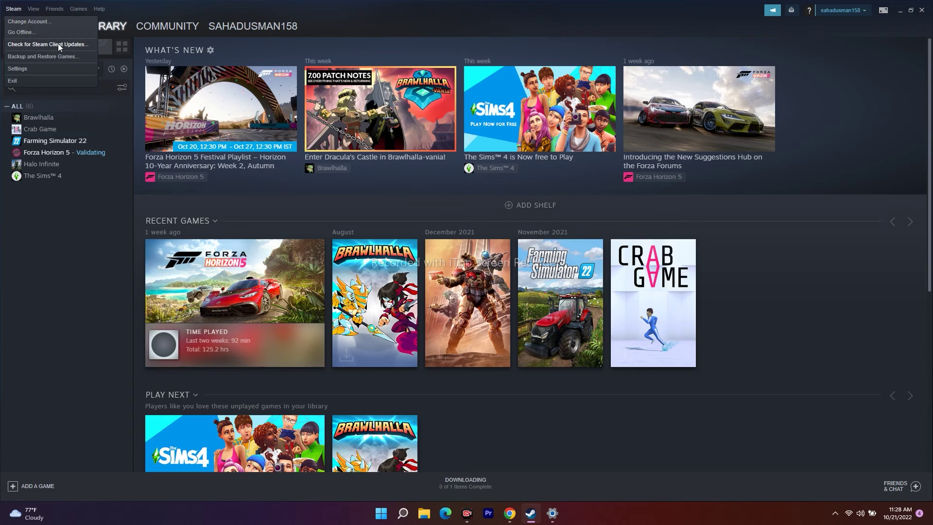
{"action": "left_click", "coordinate": [74, 230]}
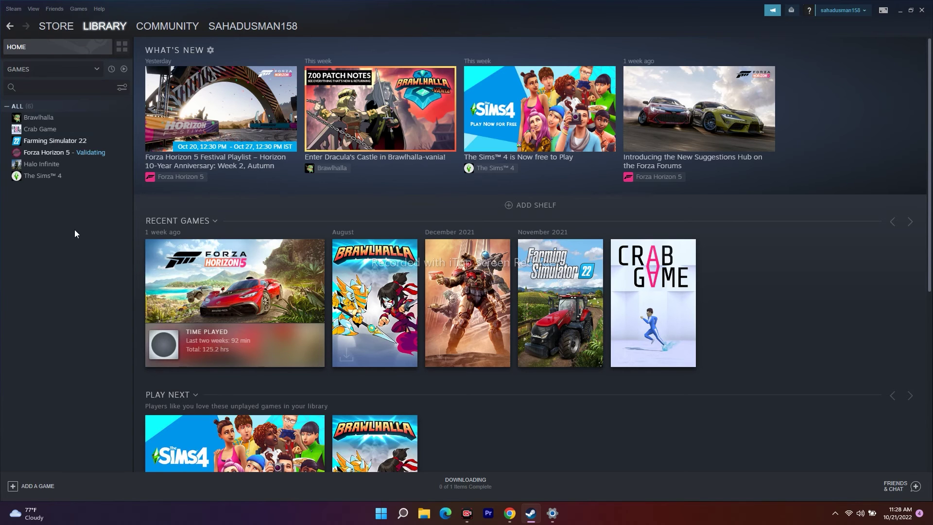
Browse the library game pages, return to Forza Horizon 5, and minimize Steam
{"action": "left_click", "coordinate": [54, 141]}
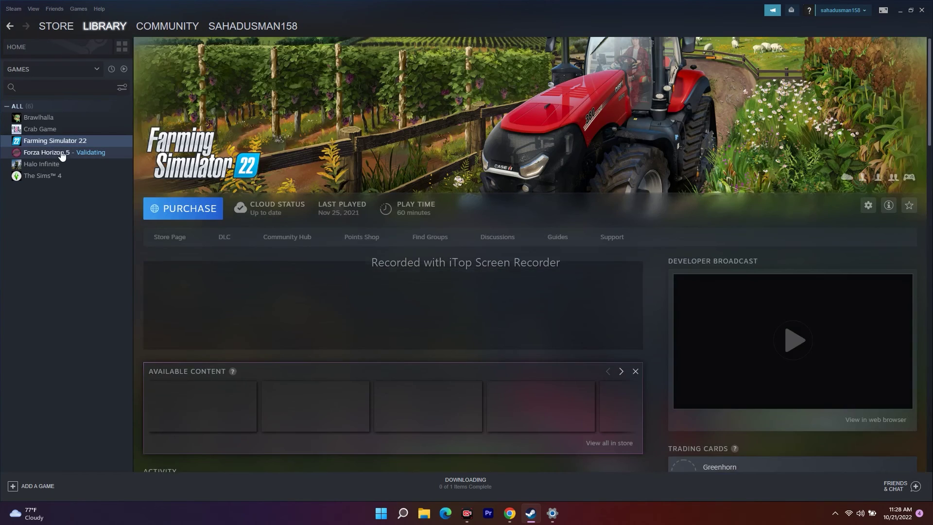
{"action": "left_click", "coordinate": [56, 152]}
{"action": "left_click", "coordinate": [56, 175]}
{"action": "left_click", "coordinate": [57, 164]}
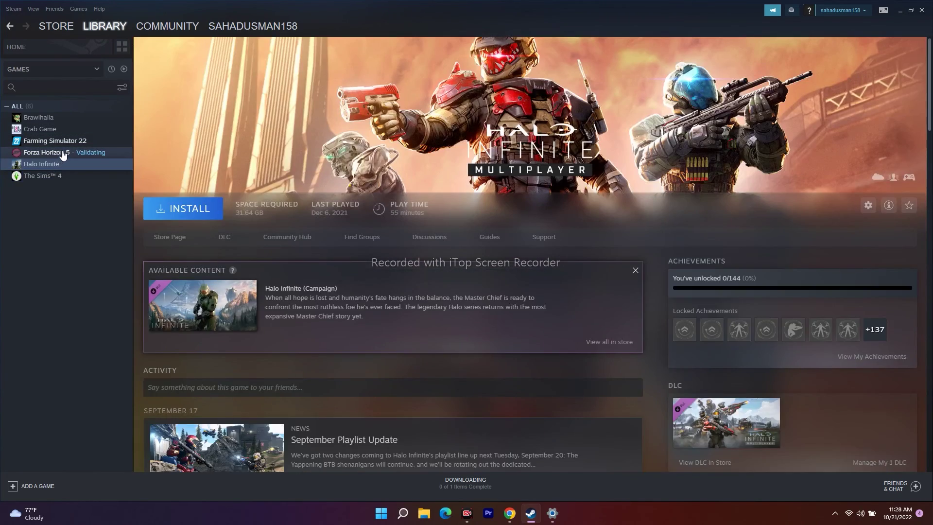
{"action": "left_click", "coordinate": [56, 152]}
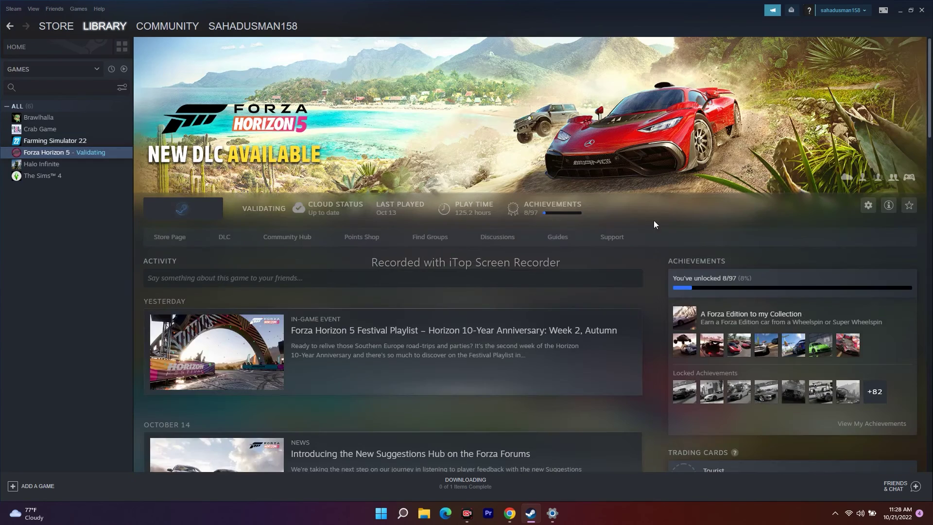
{"action": "left_click", "coordinate": [899, 10]}
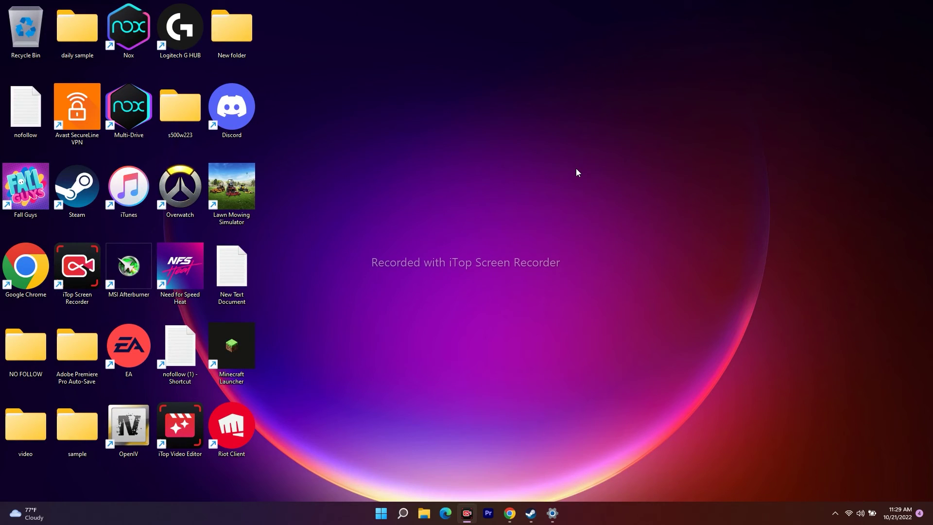
On NVIDIA's GeForce drivers page, clear the notification and cookie prompts and search for drivers
{"action": "left_click", "coordinate": [509, 513]}
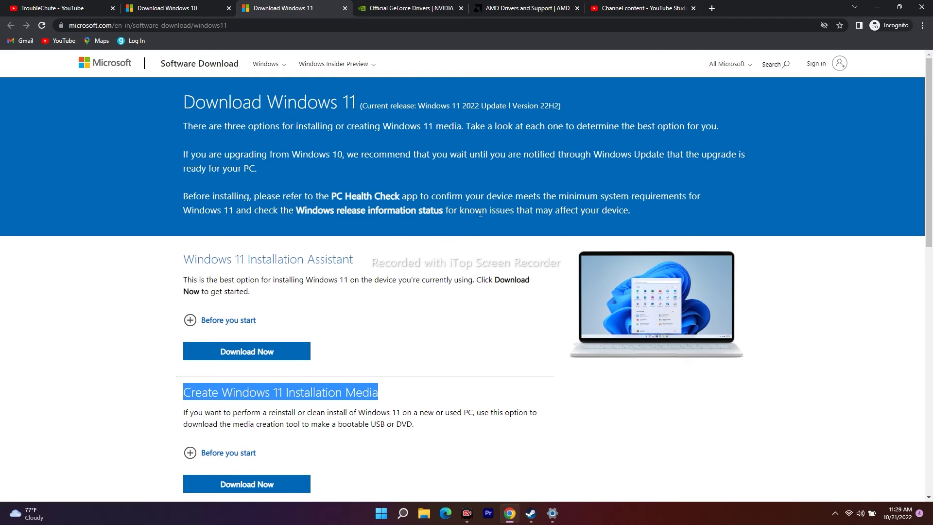
{"action": "left_click", "coordinate": [404, 8]}
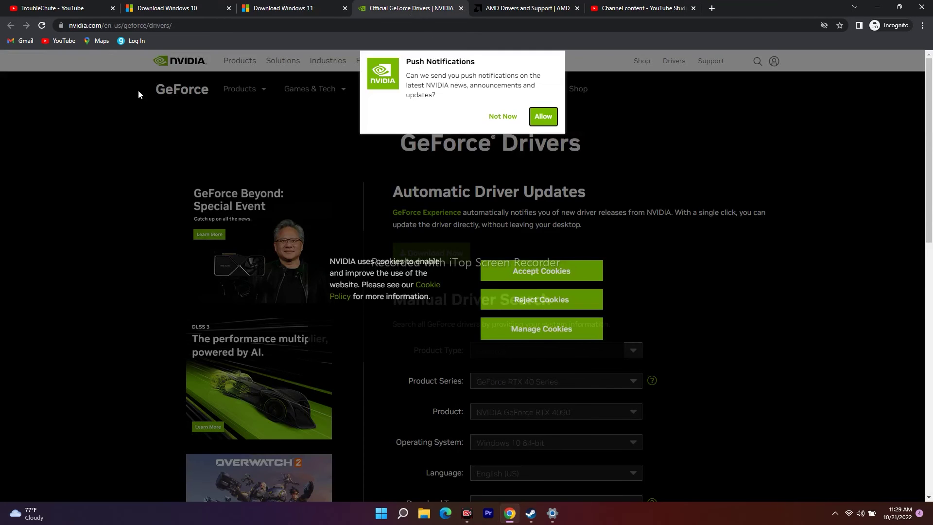
{"action": "left_click", "coordinate": [501, 7]}
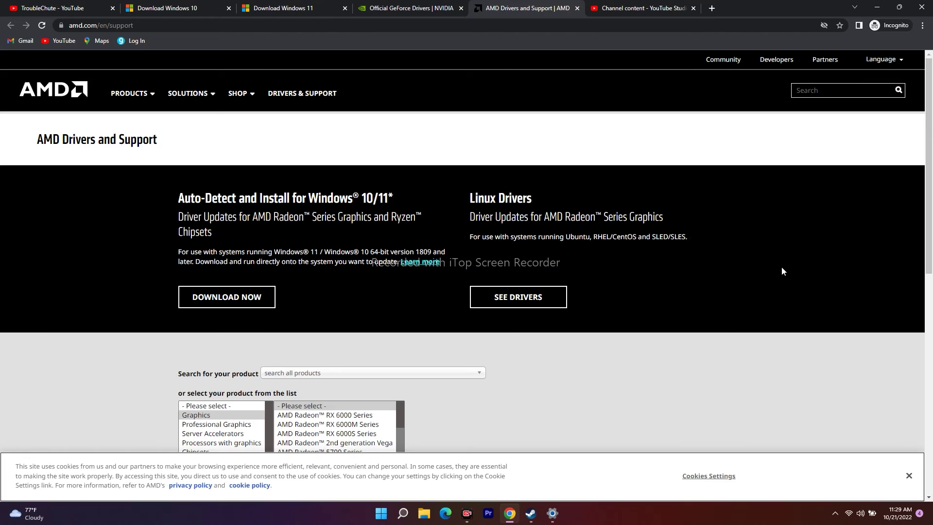
{"action": "left_click", "coordinate": [406, 6]}
{"action": "left_click", "coordinate": [503, 119]}
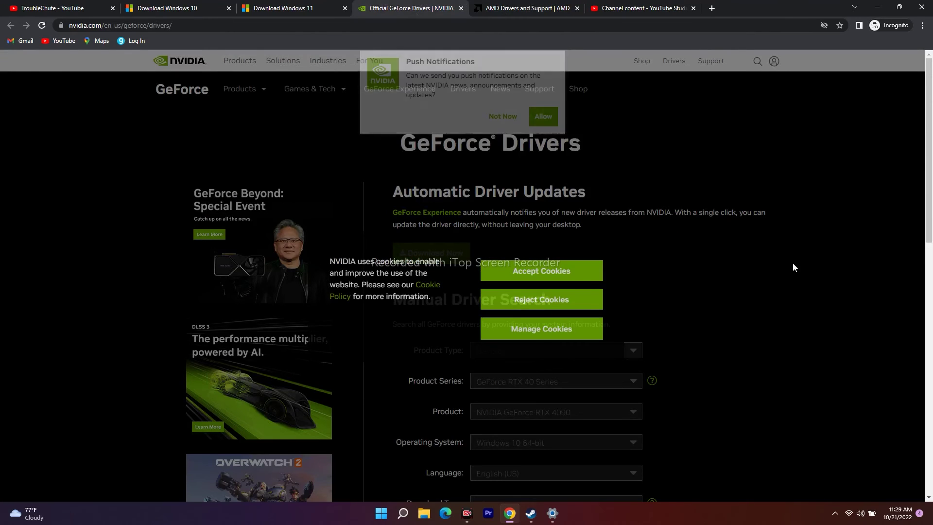
{"action": "scroll", "coordinate": [721, 277], "scroll_direction": "down", "scroll_amount": 3}
{"action": "left_click", "coordinate": [552, 271]}
{"action": "scroll", "coordinate": [573, 225], "scroll_direction": "down", "scroll_amount": 1}
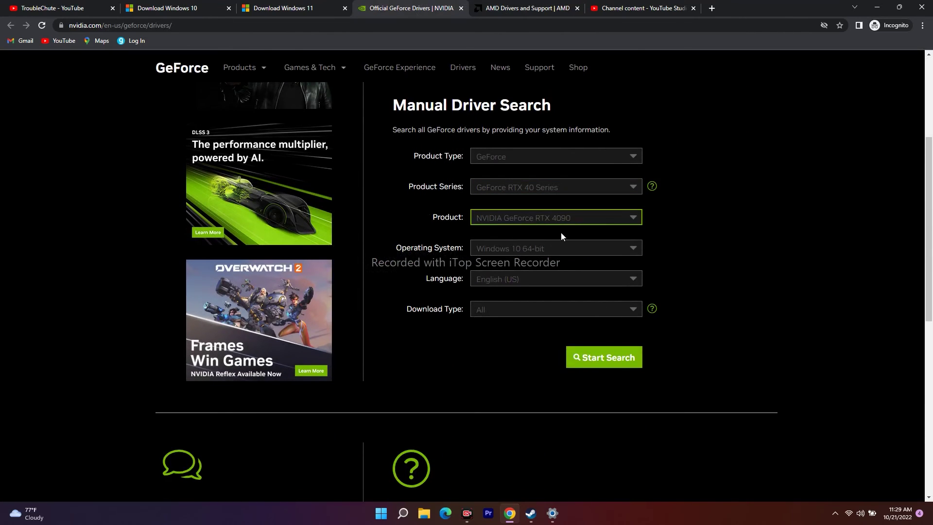
{"action": "left_click", "coordinate": [614, 365]}
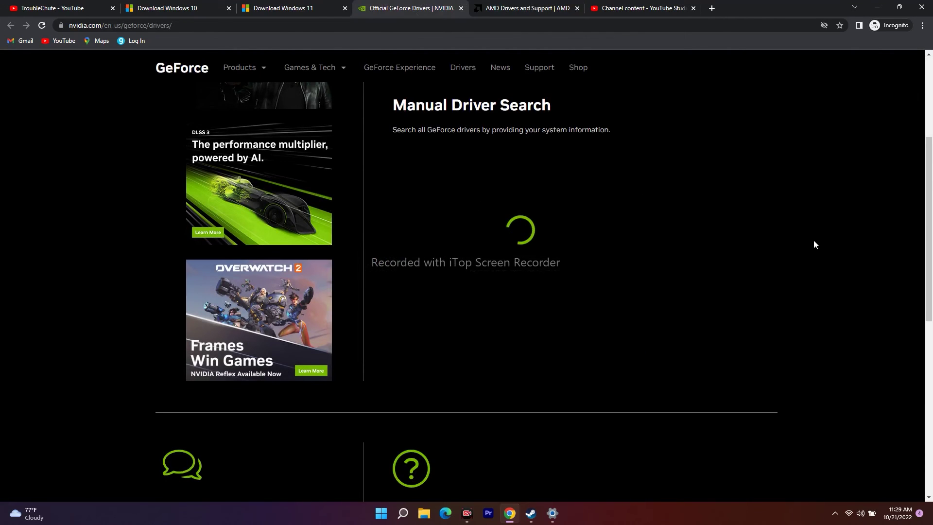
{"action": "scroll", "coordinate": [815, 244], "scroll_direction": "down", "scroll_amount": 6}
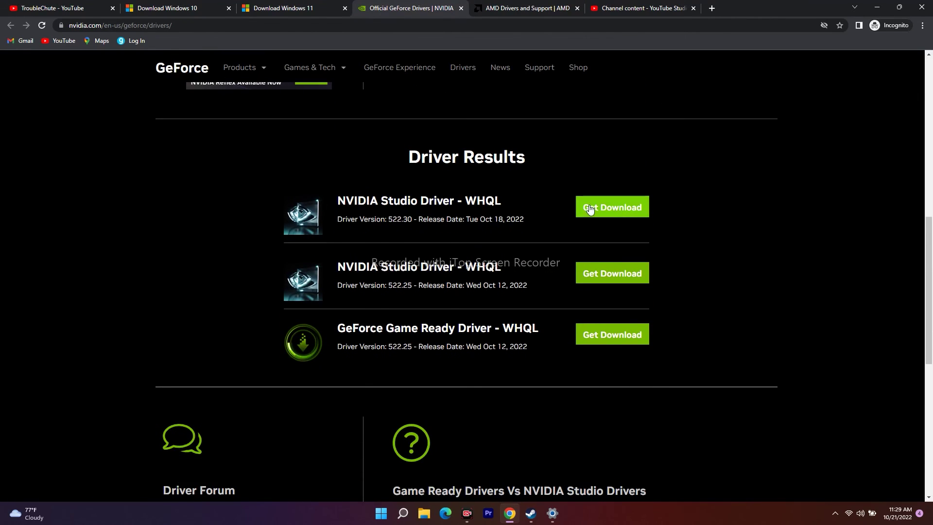
{"action": "scroll", "coordinate": [608, 290], "scroll_direction": "up", "scroll_amount": 4}
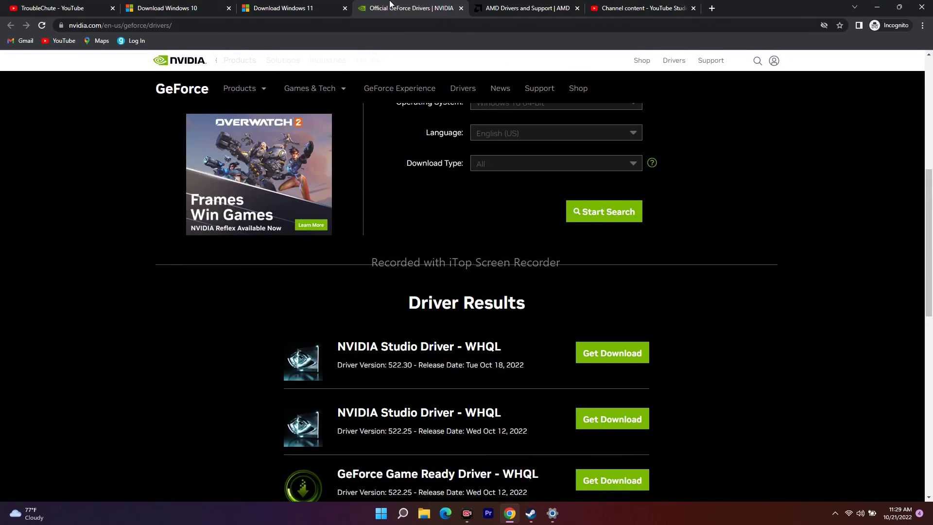
On AMD's support page, select Professional Graphics > Mobile Platforms > Radeon Pro WX x200 Mobile Series
{"action": "left_click", "coordinate": [503, 6]}
{"action": "scroll", "coordinate": [792, 270], "scroll_direction": "down", "scroll_amount": 3}
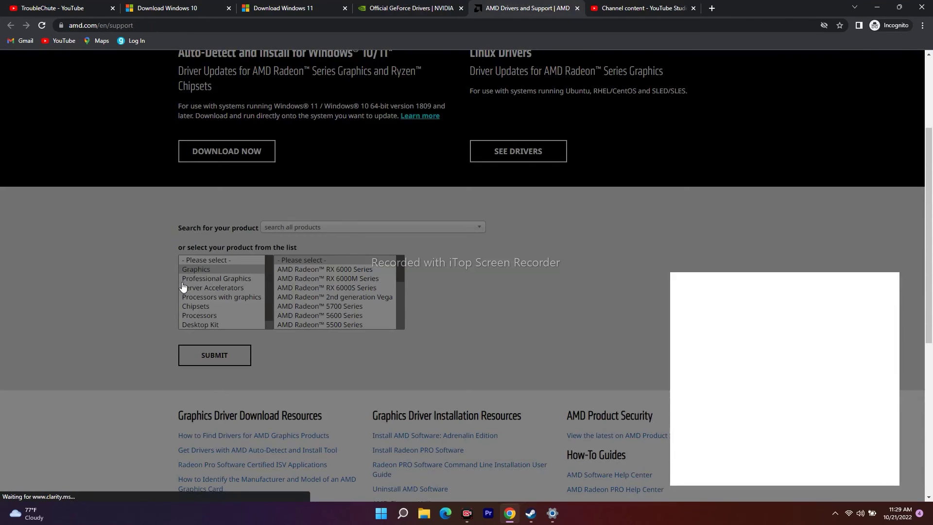
{"action": "left_click", "coordinate": [893, 261]}
{"action": "left_click", "coordinate": [239, 281]}
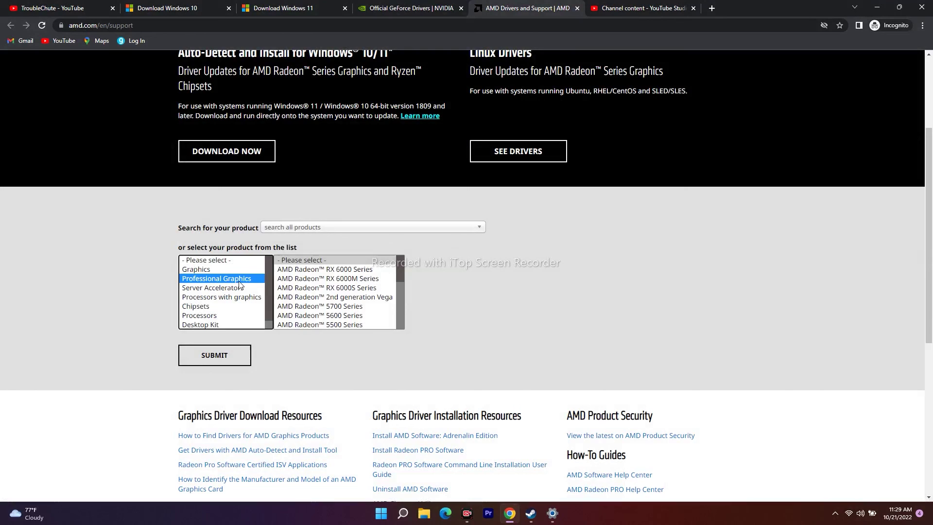
{"action": "left_click", "coordinate": [305, 288]}
{"action": "left_click", "coordinate": [414, 287]}
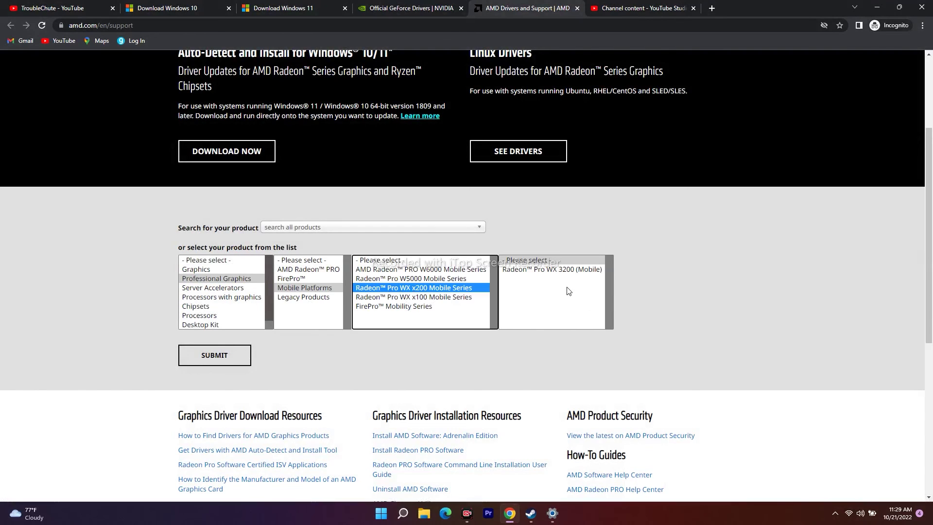
{"action": "scroll", "coordinate": [822, 322], "scroll_direction": "up", "scroll_amount": 3}
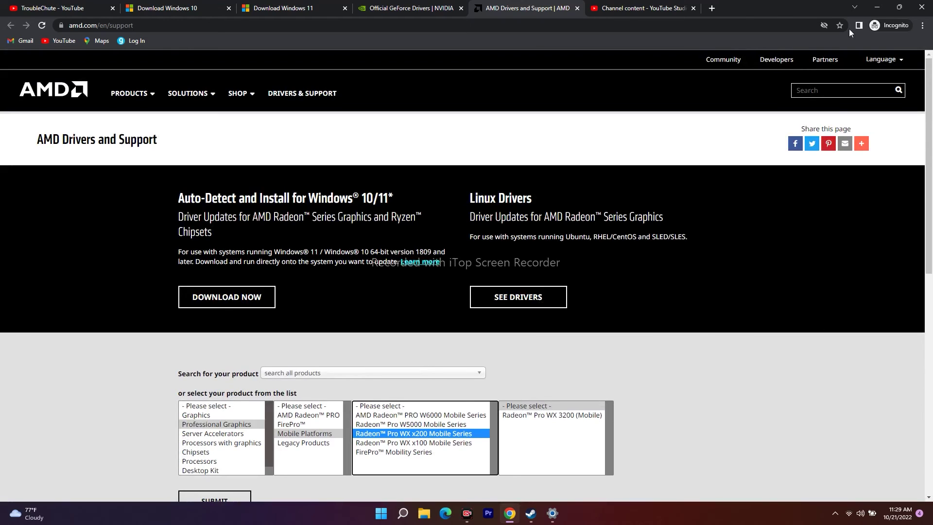
{"action": "left_click", "coordinate": [877, 4]}
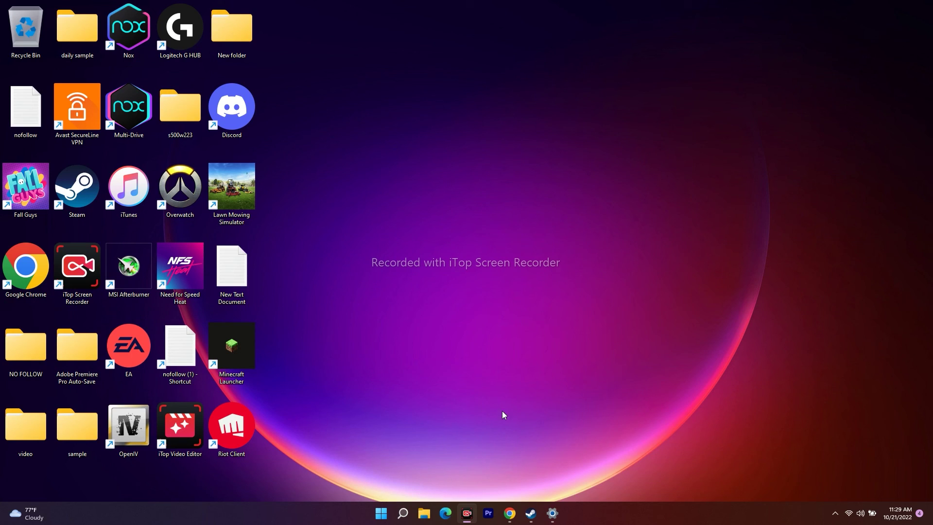
Restore Steam, go to the Store, and advance the featured carousel to Gotham Knights
{"action": "left_click", "coordinate": [531, 513]}
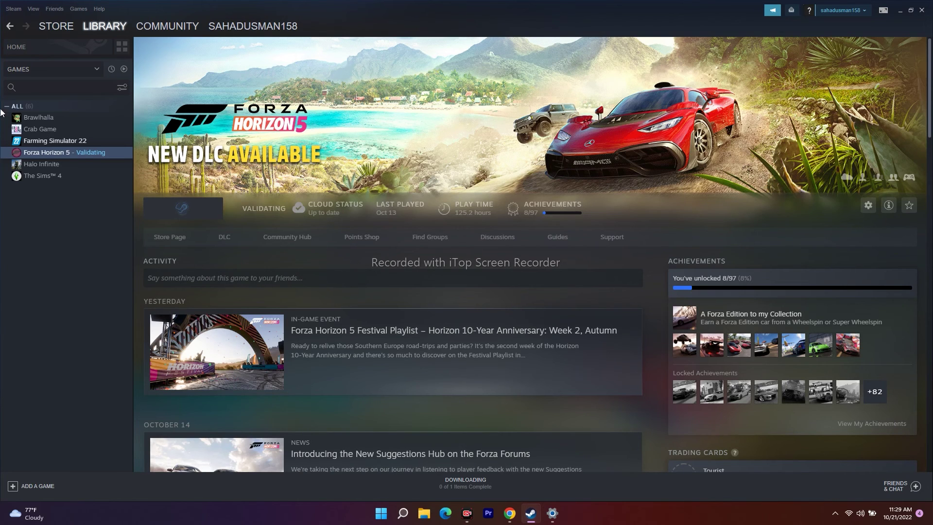
{"action": "left_click", "coordinate": [55, 26]}
{"action": "scroll", "coordinate": [891, 205], "scroll_direction": "down", "scroll_amount": 2}
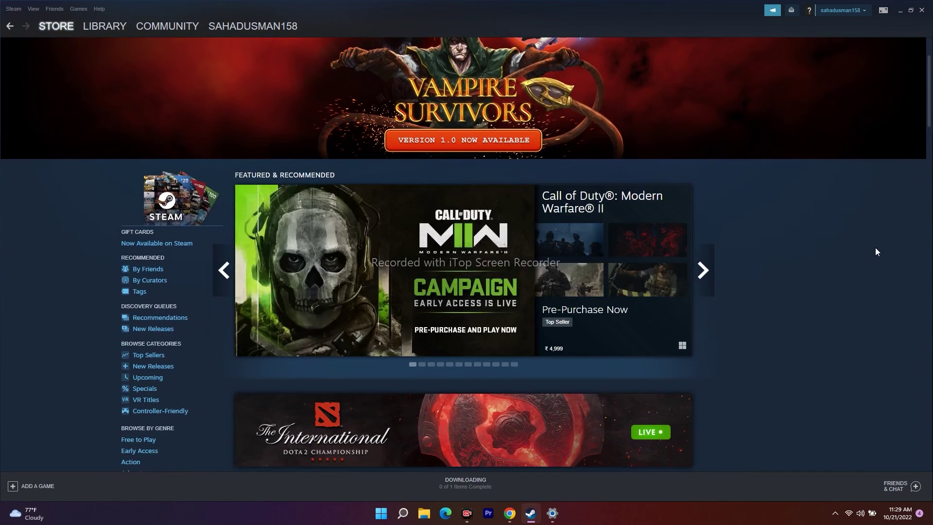
{"action": "left_click", "coordinate": [709, 272]}
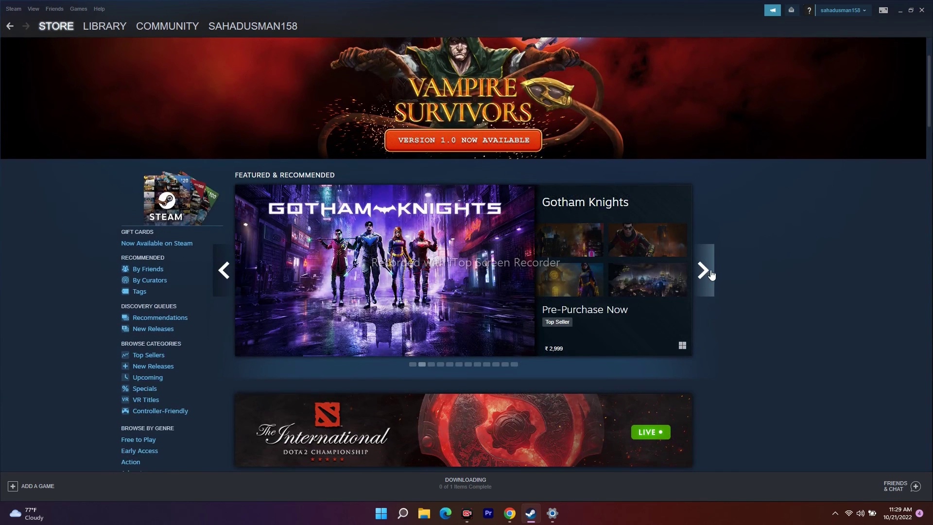